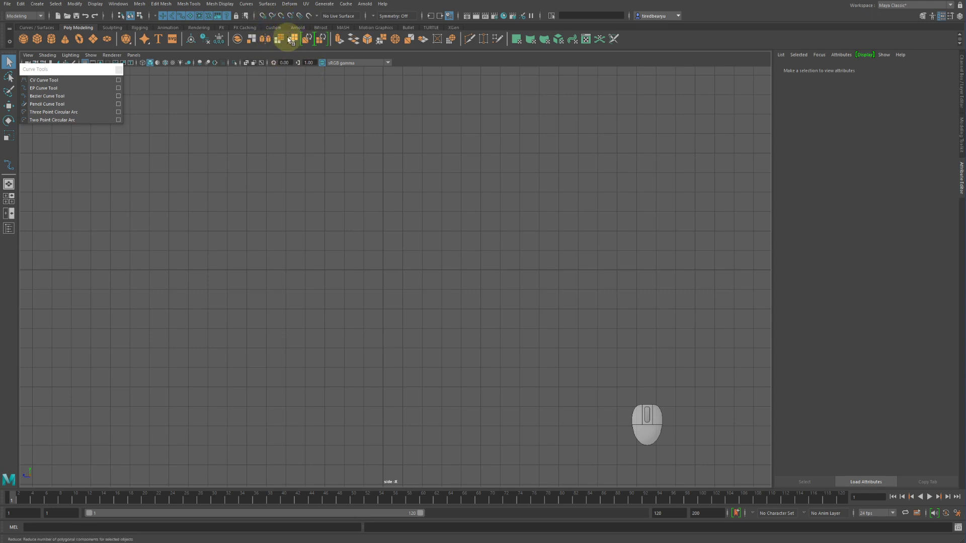
- Tear off the Curve Tools submenu as a floating palette and place it over the viewport's upper-left area
left_click_drag(46, 69, 73, 89)
left_click(37, 4)
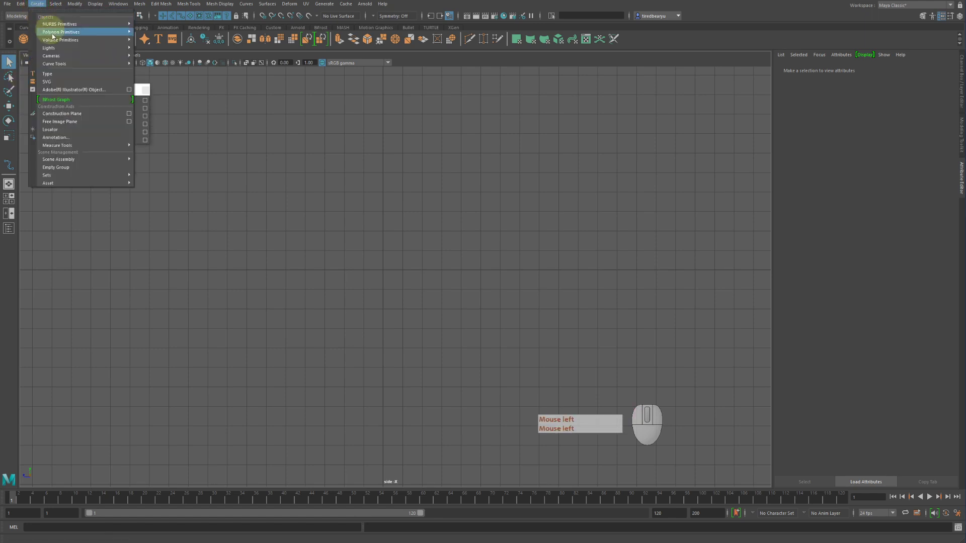
mouse_move(74, 65)
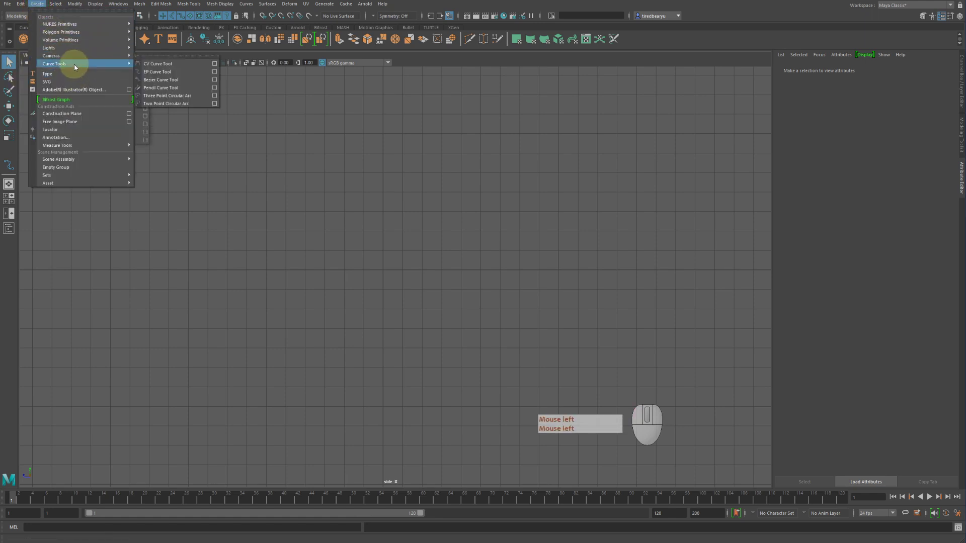
left_click(162, 56)
left_click_drag(164, 48, 79, 80)
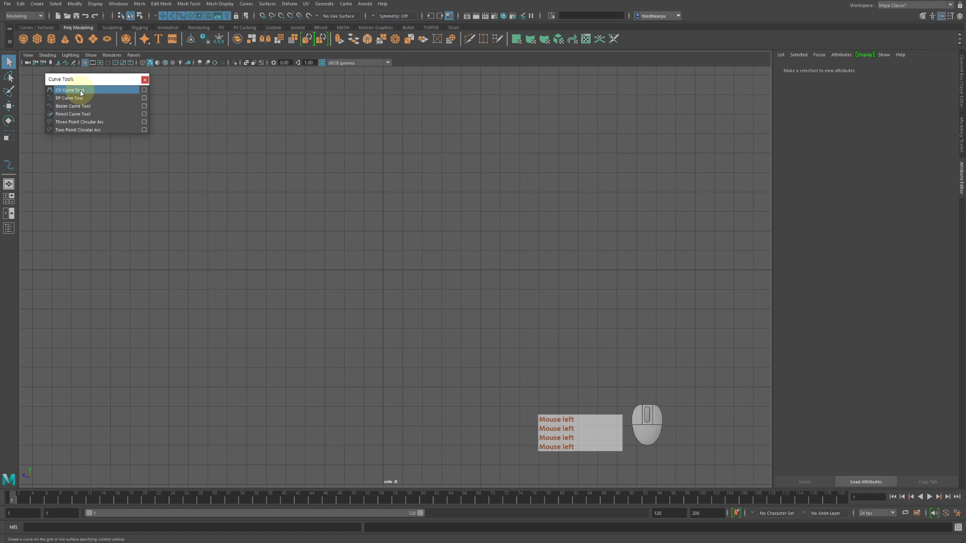
- Draw a looping CV curve freely in the side view without any snapping and delete it
left_click(81, 93)
left_click(165, 299)
left_click_drag(165, 300, 194, 255)
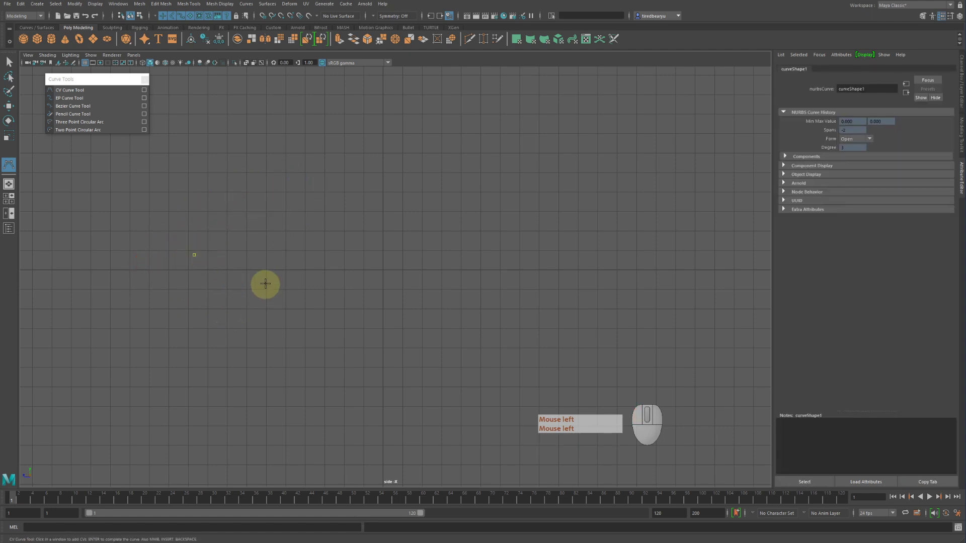
left_click(201, 163)
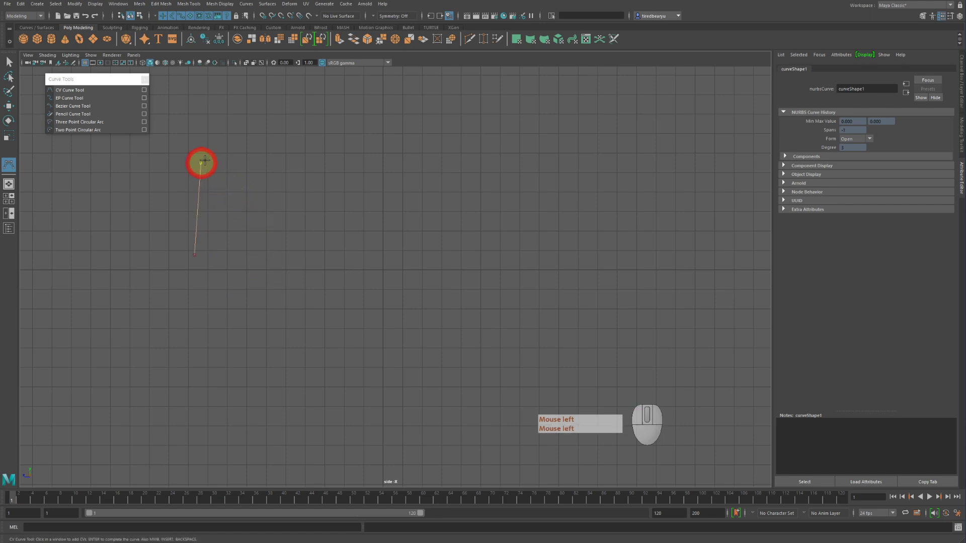
left_click(337, 119)
left_click(468, 149)
left_click(507, 216)
left_click(512, 268)
left_click_drag(403, 309, 295, 312)
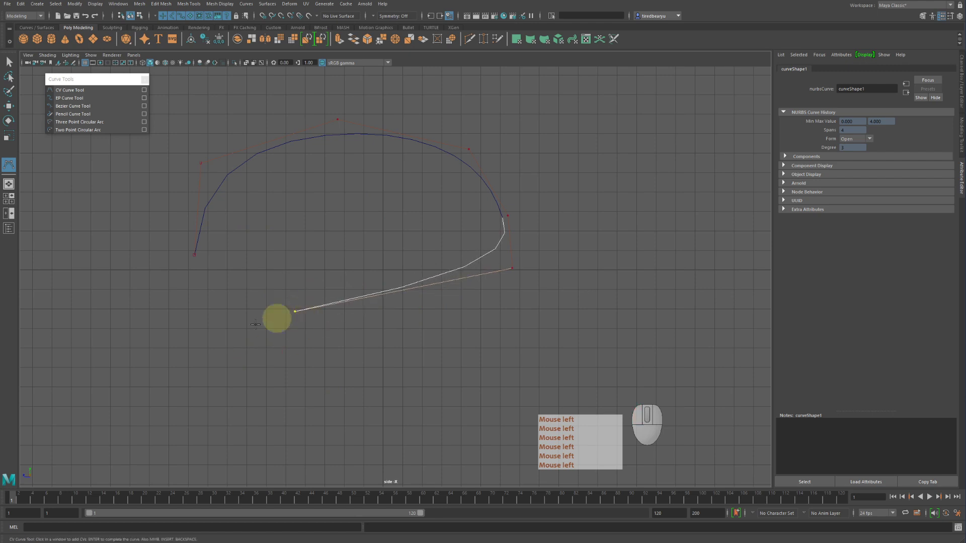
left_click(155, 363)
left_click(106, 243)
left_click(219, 159)
left_click(478, 135)
left_click(604, 199)
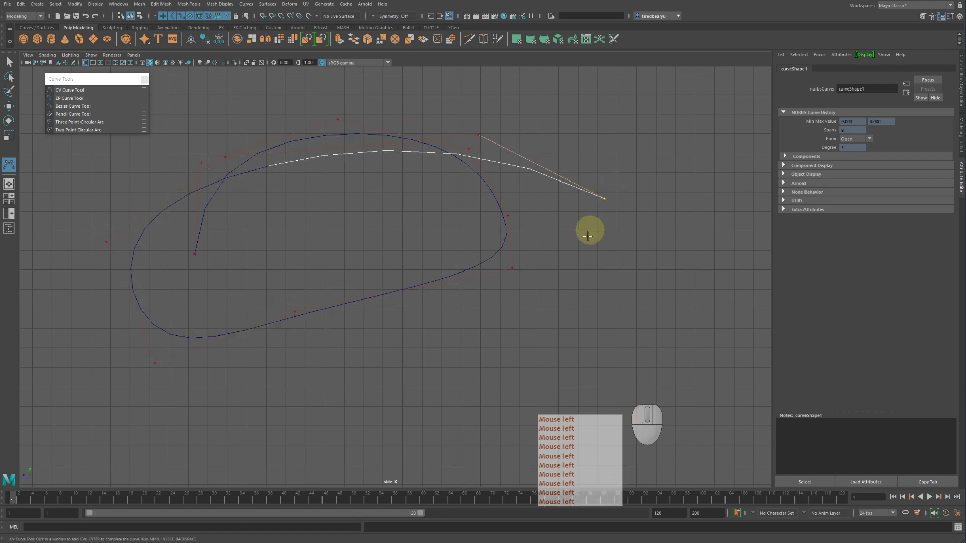
left_click(564, 297)
left_click(393, 408)
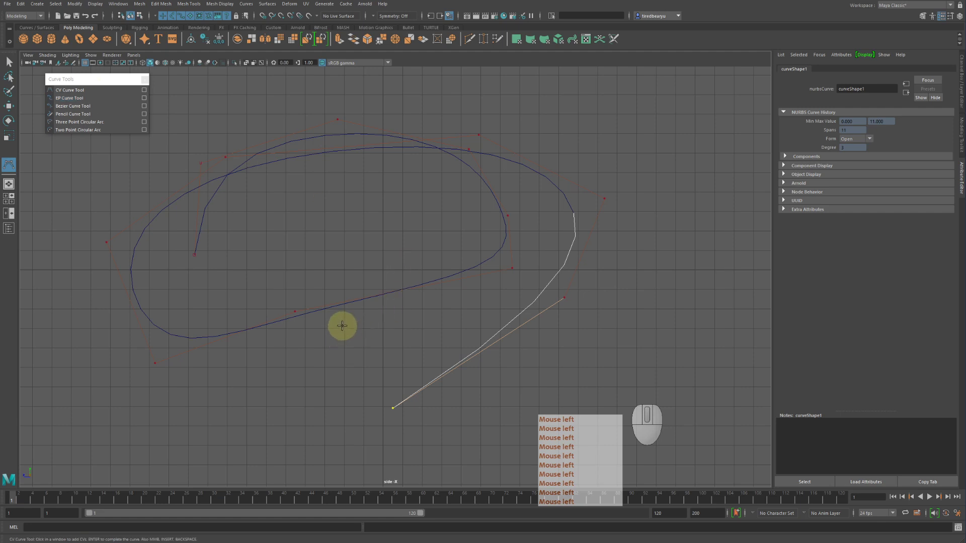
key("Return")
key("Delete")
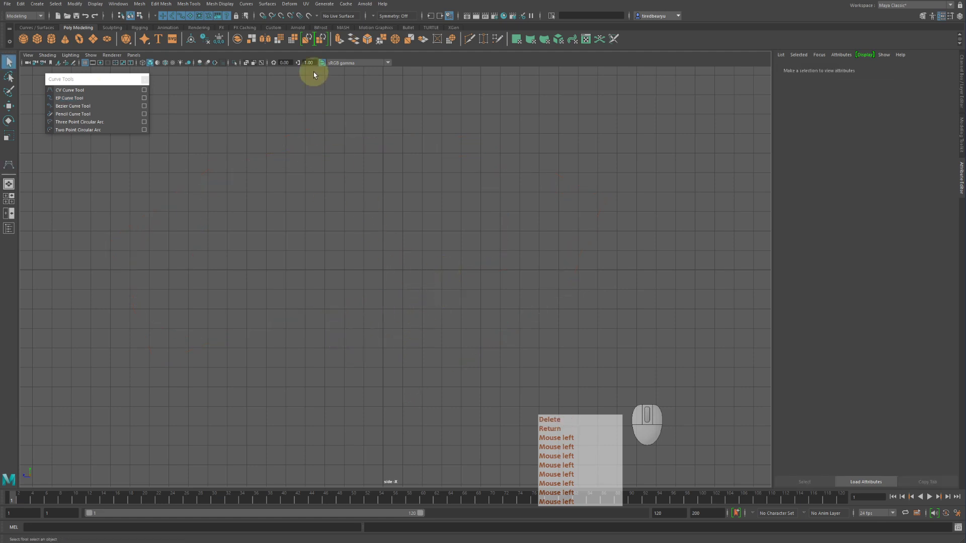
- Draw a looping CV curve around the origin with grid snapping on, so every point lands on a grid intersection
left_click(262, 17)
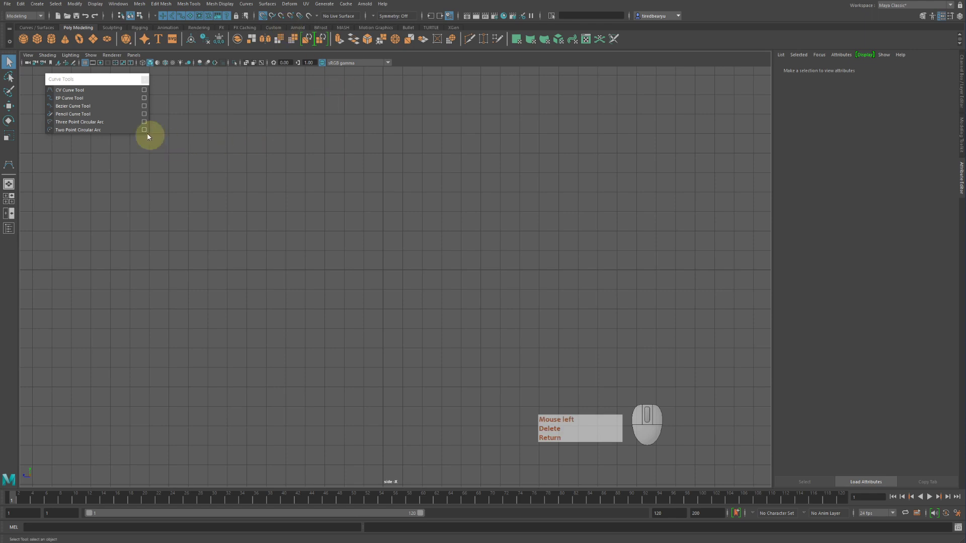
left_click(87, 90)
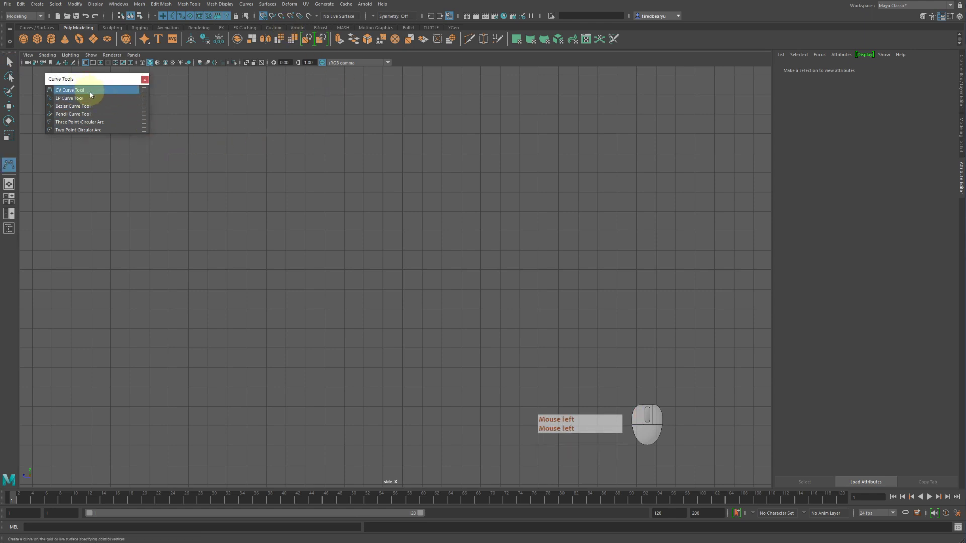
mouse_move(176, 370)
left_mouse_down()
mouse_move(371, 233)
mouse_move(146, 232)
mouse_move(145, 345)
mouse_move(319, 328)
mouse_move(216, 235)
mouse_move(188, 251)
mouse_move(168, 300)
mouse_move(252, 330)
mouse_move(243, 213)
mouse_move(205, 222)
mouse_move(193, 257)
mouse_move(231, 276)
mouse_move(277, 251)
mouse_move(237, 242)
mouse_move(224, 276)
mouse_move(340, 293)
mouse_move(371, 250)
mouse_move(275, 231)
mouse_move(205, 236)
mouse_move(86, 283)
mouse_move(248, 295)
mouse_move(156, 197)
mouse_move(96, 210)
mouse_move(95, 295)
mouse_move(111, 285)
left_mouse_up()
left_click_drag(249, 199, 286, 192)
left_click_drag(450, 141, 462, 149)
left_click(552, 200)
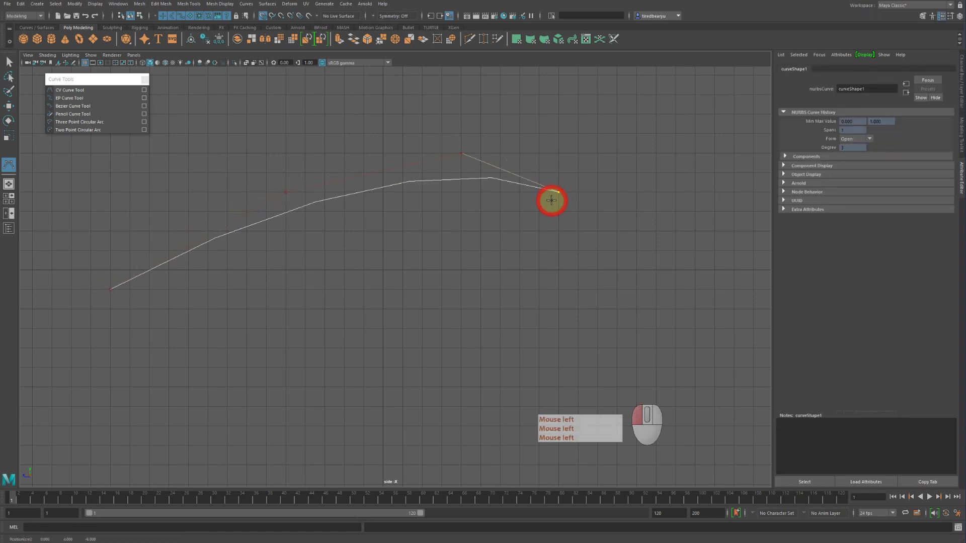
left_click(582, 287)
left_click(587, 339)
left_click(460, 391)
left_click_drag(460, 391, 442, 409)
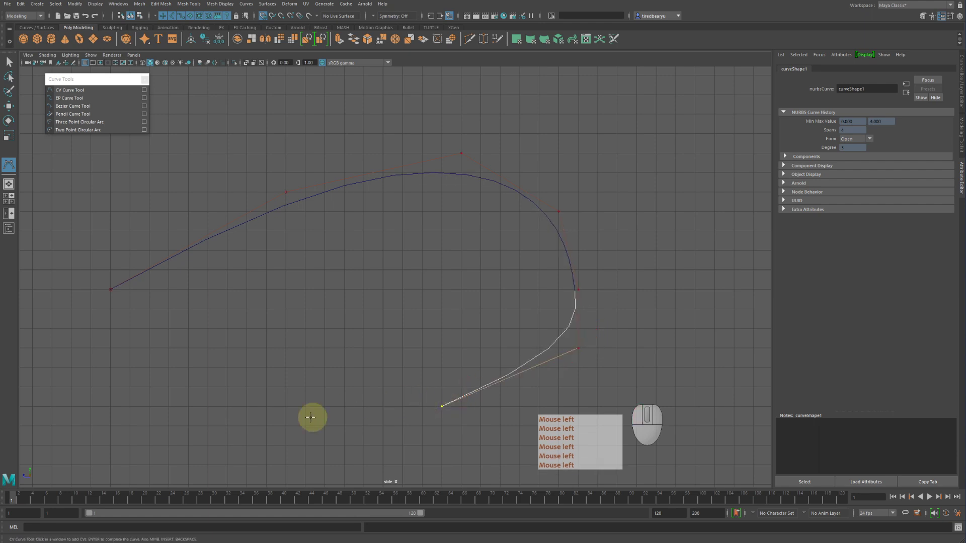
left_click(267, 425)
left_click(188, 407)
left_click_drag(207, 290, 202, 269)
left_click(182, 193)
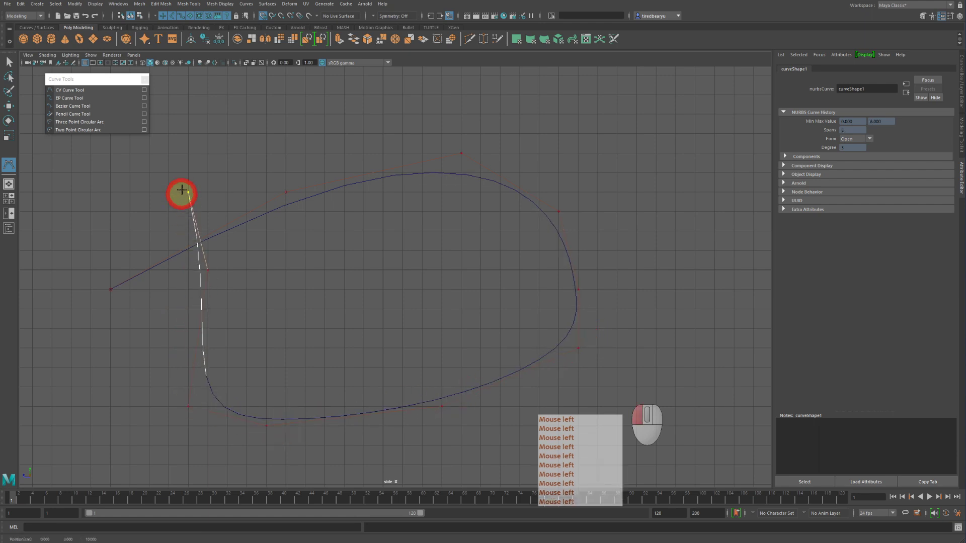
left_click(301, 129)
left_click(436, 127)
left_click_drag(585, 141, 605, 177)
left_click(657, 302)
left_click(503, 363)
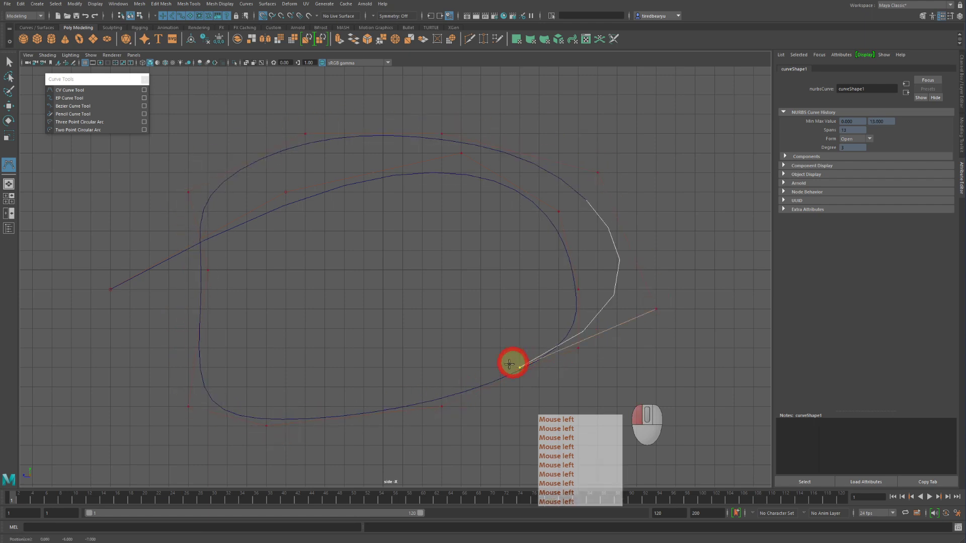
left_click(364, 325)
left_click(208, 267)
left_click(403, 246)
left_click(480, 211)
left_click_drag(385, 150, 366, 132)
left_click(342, 116)
key("Return")
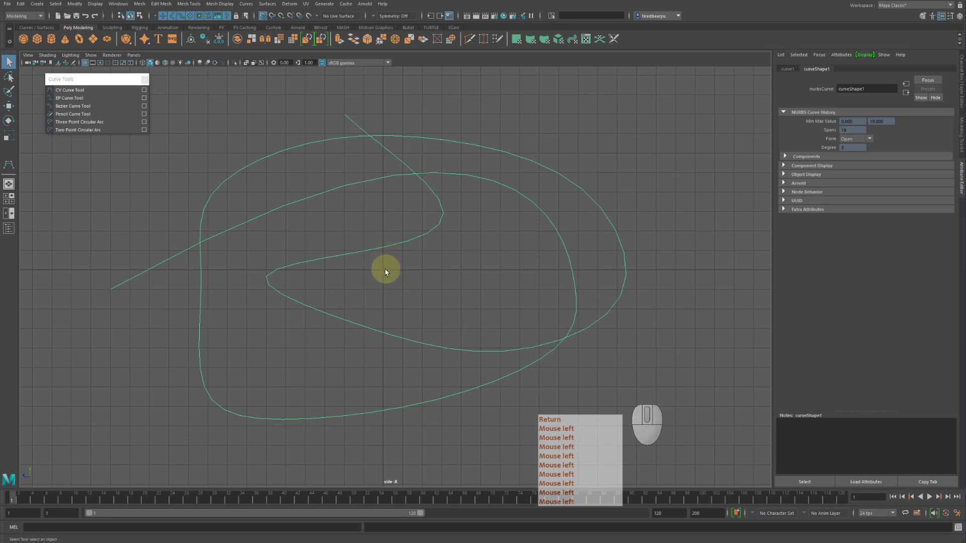
- Delete the grid-snapped looping curve and turn grid snapping off
key("Delete")
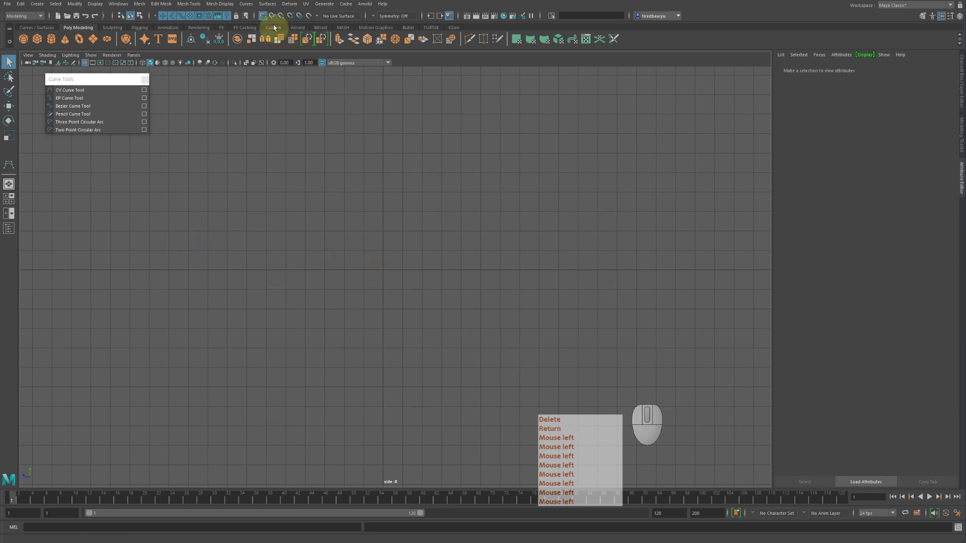
left_click(261, 15)
key("x")
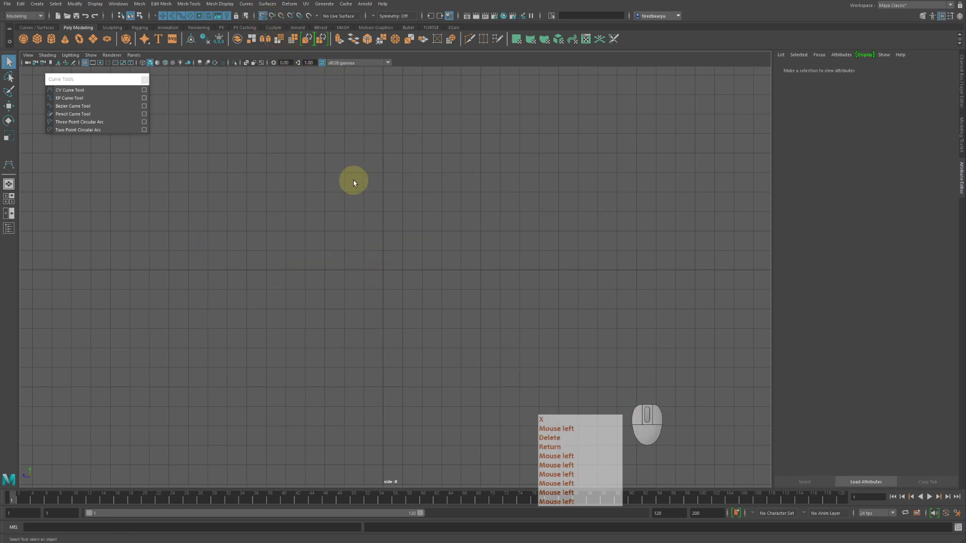
key("x")
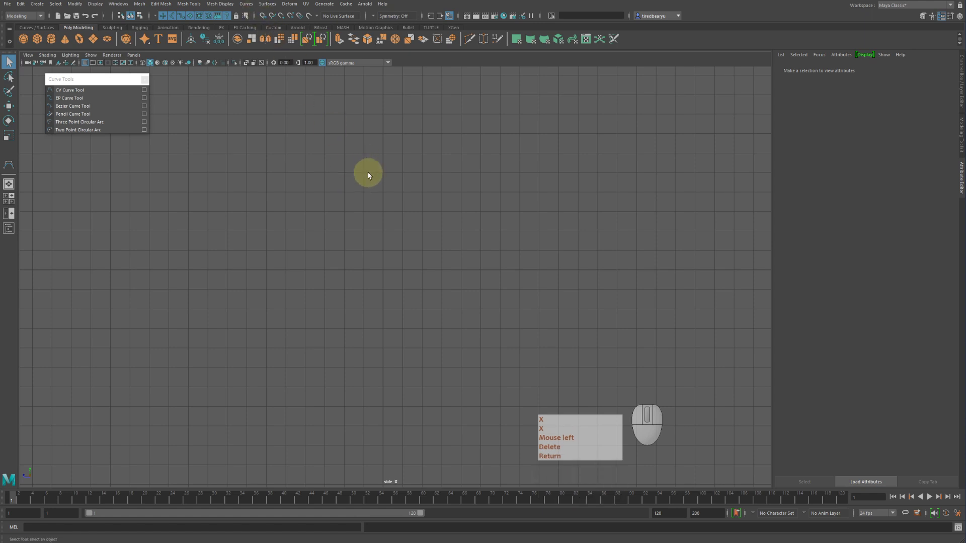
key("x")
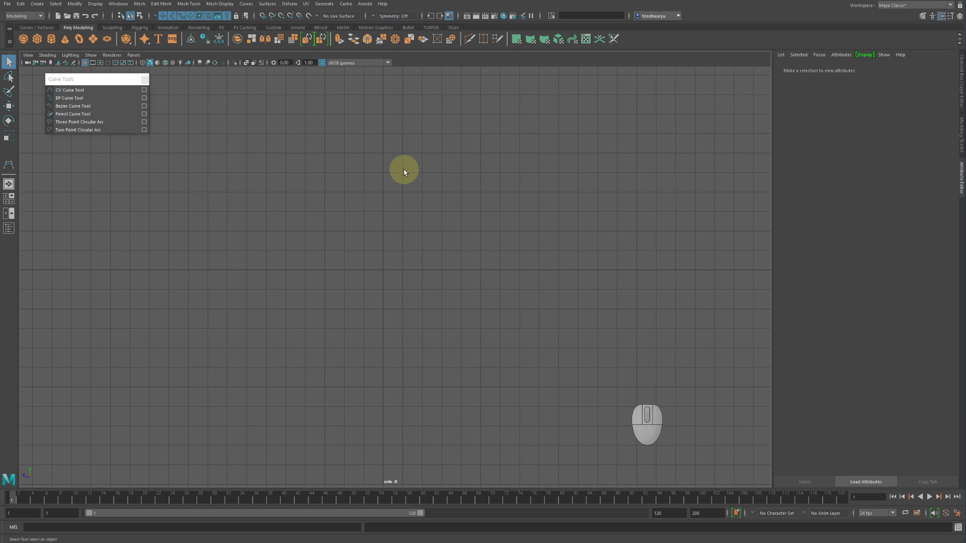
- Draw a rounded CV curve looping above the origin, temporarily snapping only its first and last points to the grid origin
left_click(92, 91)
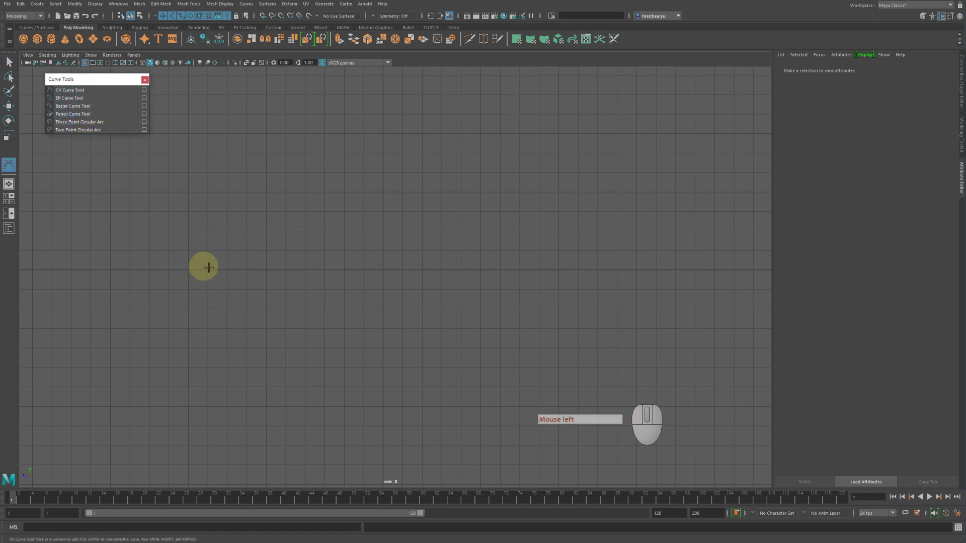
key("x")
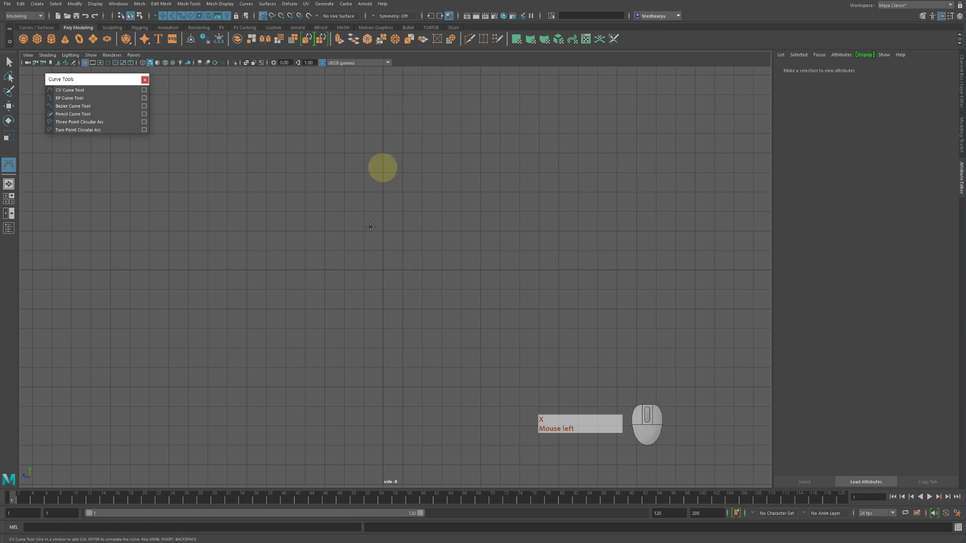
mouse_move(385, 274)
left_mouse_down()
mouse_move(402, 326)
mouse_move(484, 330)
mouse_move(492, 212)
mouse_move(435, 231)
mouse_move(436, 344)
mouse_move(396, 268)
mouse_move(384, 273)
left_mouse_up()
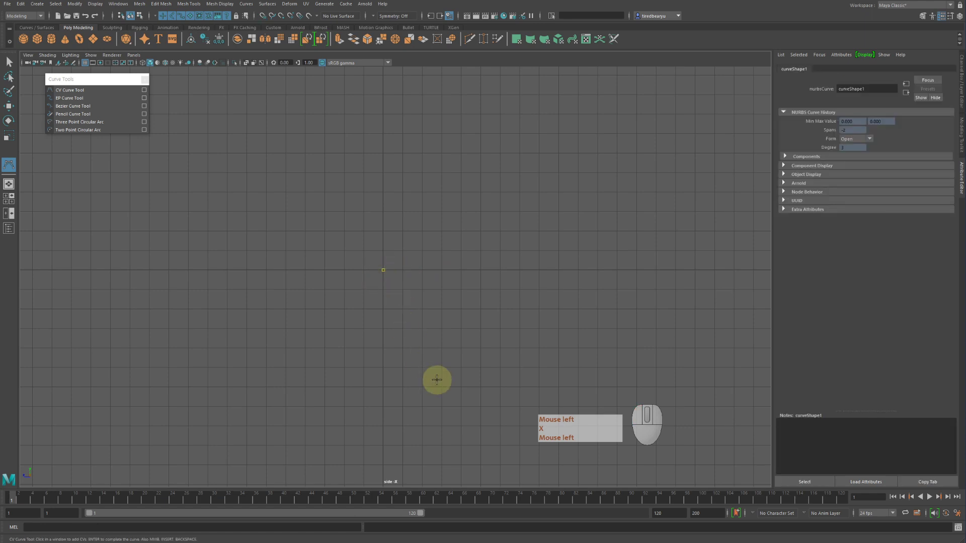
left_click(501, 187)
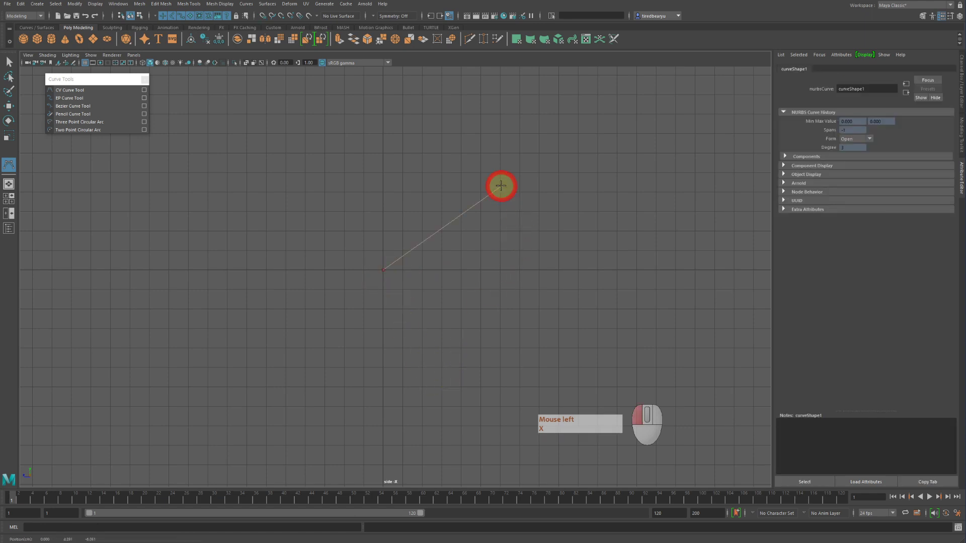
left_click(489, 131)
left_click(432, 103)
left_click(316, 95)
left_click(238, 90)
left_click(190, 150)
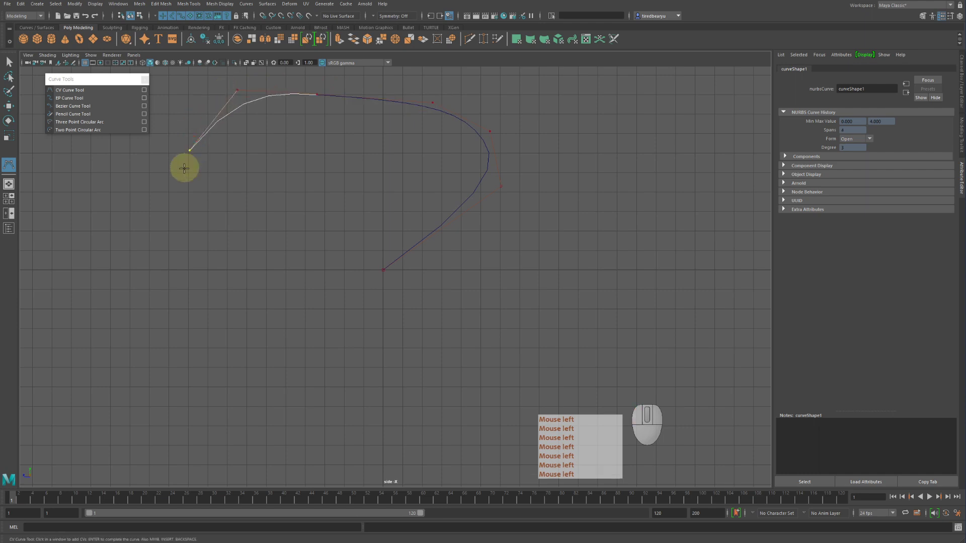
left_click(192, 194)
left_click(240, 230)
left_click(281, 310)
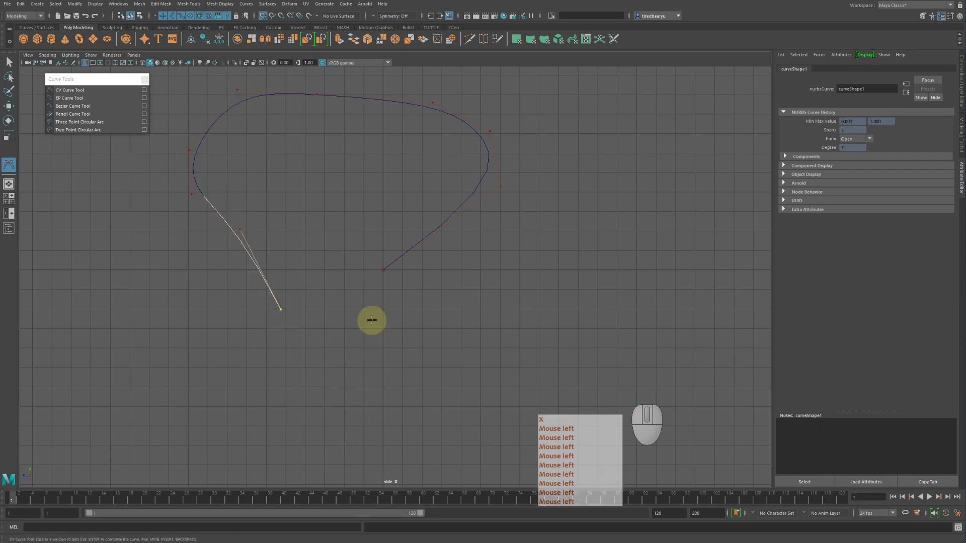
key("x")
mouse_move(385, 272)
left_mouse_down()
mouse_move(392, 259)
mouse_move(395, 281)
mouse_move(378, 265)
mouse_move(388, 272)
mouse_move(376, 360)
mouse_move(388, 278)
mouse_move(369, 334)
mouse_move(384, 270)
left_mouse_up()
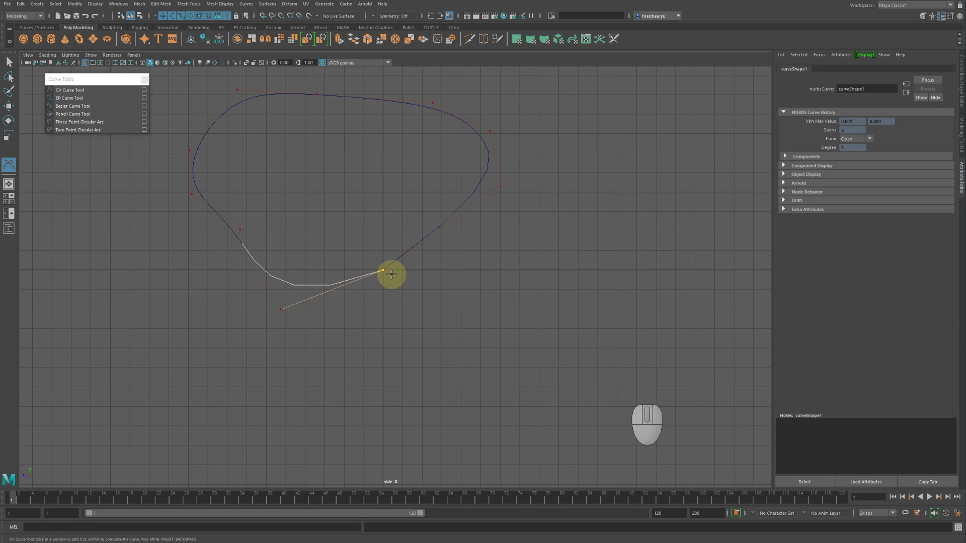
key("Return")
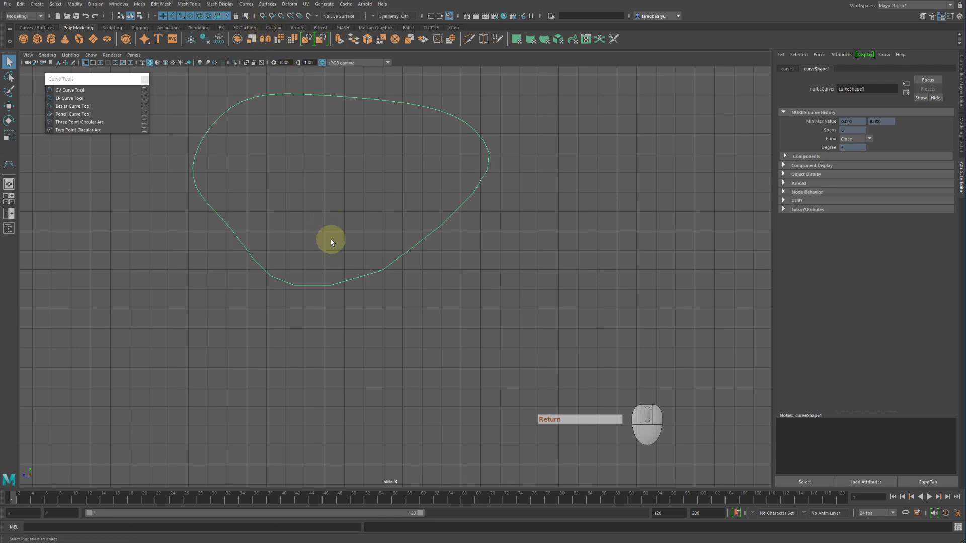
key("x")
key("x")
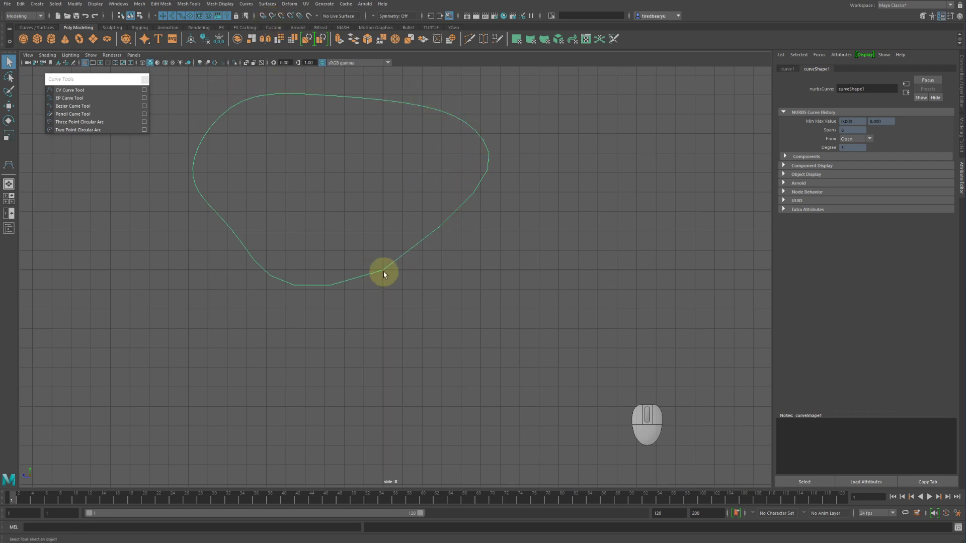
- Turn curve snapping on and start a new CV curve, placing its first two points at the lower-right side of the existing curve
left_click(73, 93)
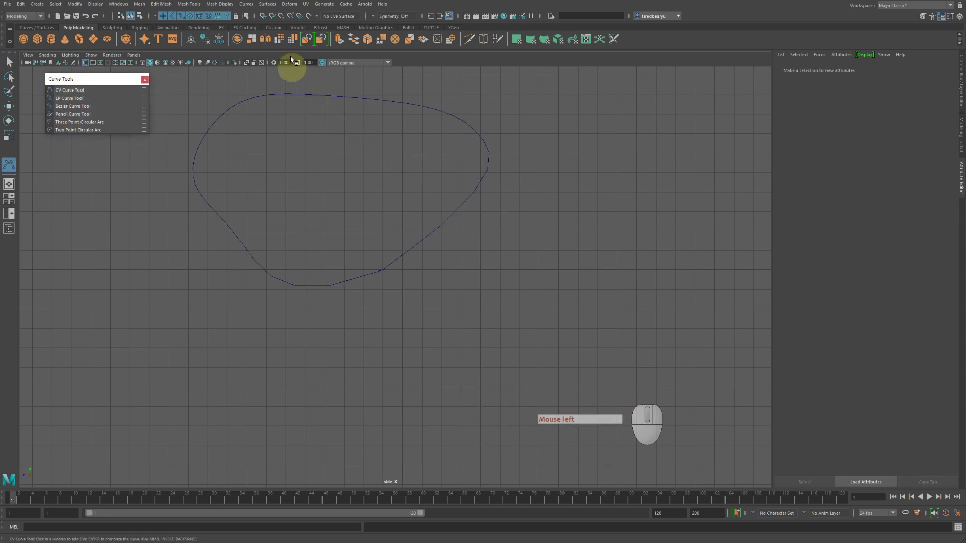
left_click(272, 15)
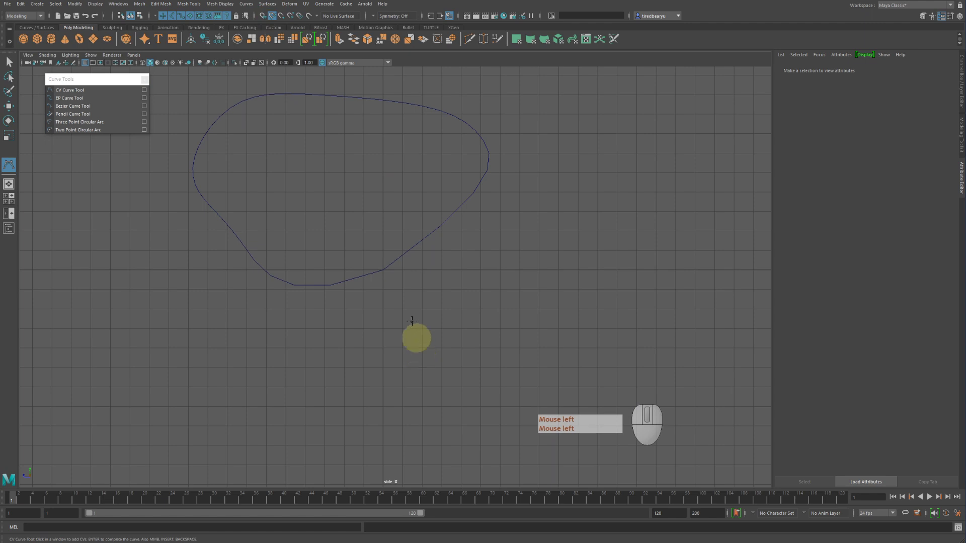
mouse_move(390, 258)
left_mouse_down()
mouse_move(349, 297)
mouse_move(408, 261)
left_mouse_up()
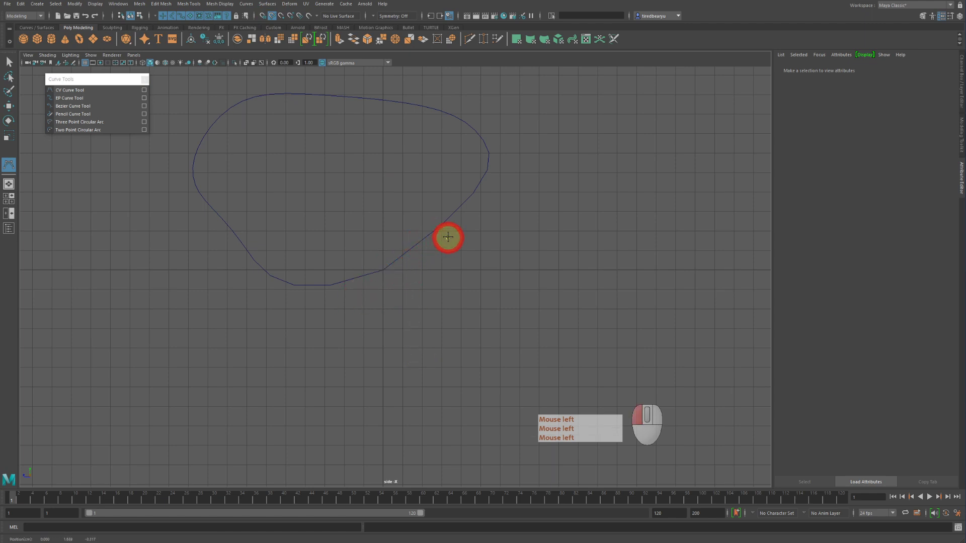
left_click_drag(451, 230, 451, 230)
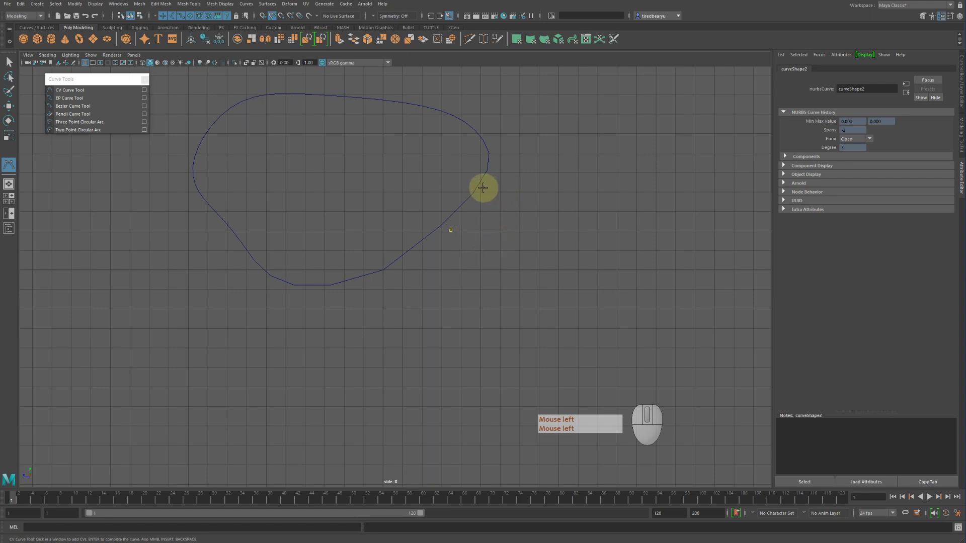
mouse_move(483, 187)
left_mouse_down()
mouse_move(448, 244)
mouse_move(440, 300)
mouse_move(351, 323)
mouse_move(463, 280)
mouse_move(510, 151)
mouse_move(375, 101)
mouse_move(218, 138)
mouse_move(208, 311)
mouse_move(436, 391)
mouse_move(561, 204)
mouse_move(262, 93)
mouse_move(111, 254)
mouse_move(410, 362)
mouse_move(258, 156)
mouse_move(456, 198)
mouse_move(474, 193)
left_mouse_up()
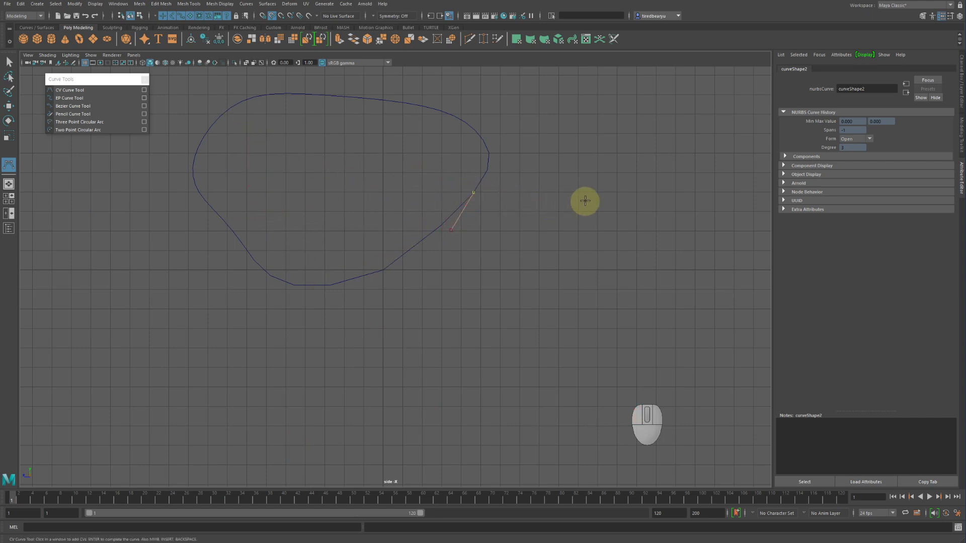
- Continue the CV curve in a wide loop around the existing curve and finish it with its last point snapped onto that curve
left_click(594, 149)
left_click(568, 115)
left_click(514, 98)
left_click(432, 79)
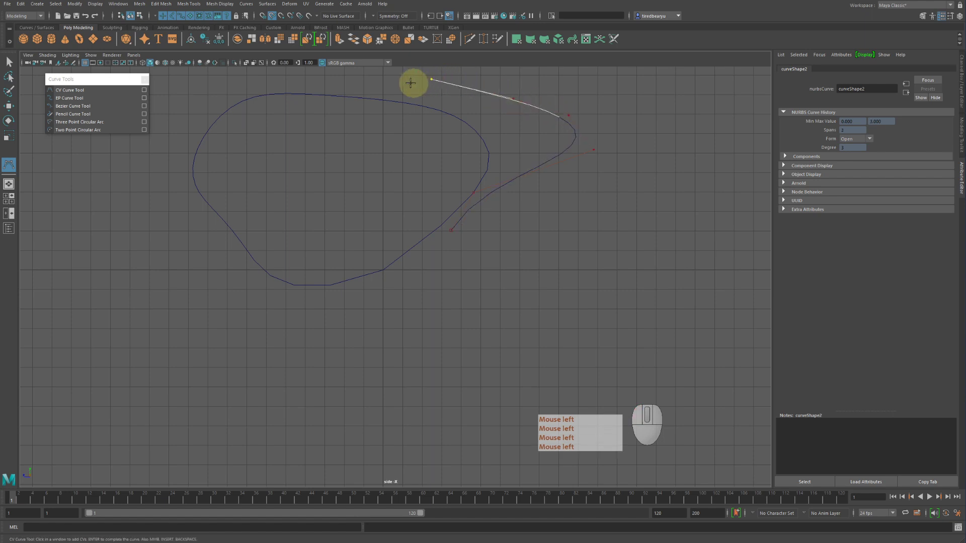
left_click(345, 79)
left_click(223, 94)
left_click(184, 133)
left_click(165, 252)
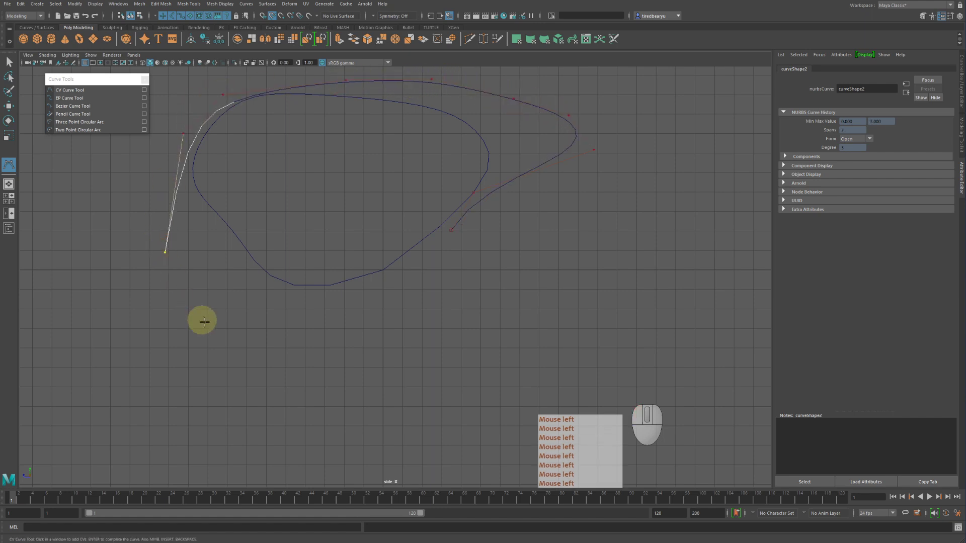
left_click(244, 364)
left_click(345, 364)
left_click(356, 277)
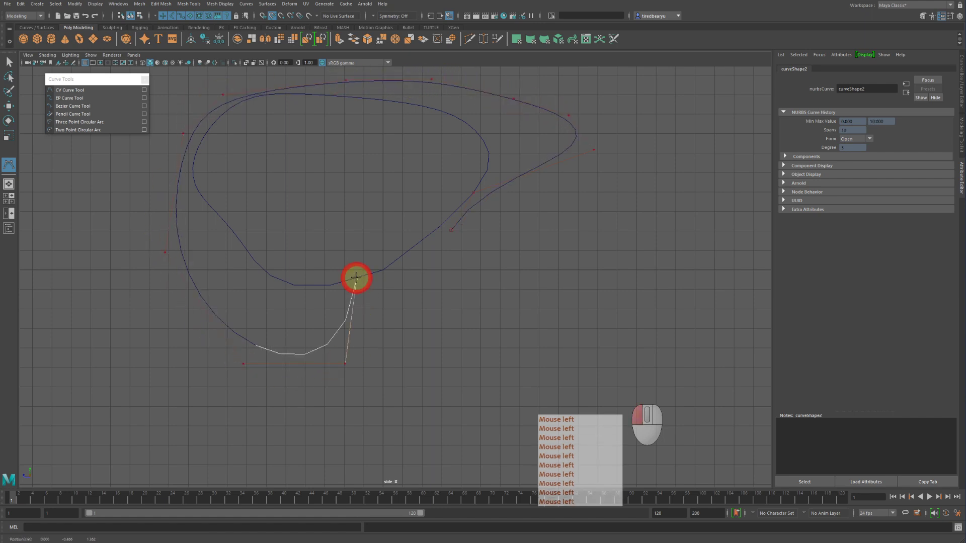
left_click(420, 298)
left_click(384, 282)
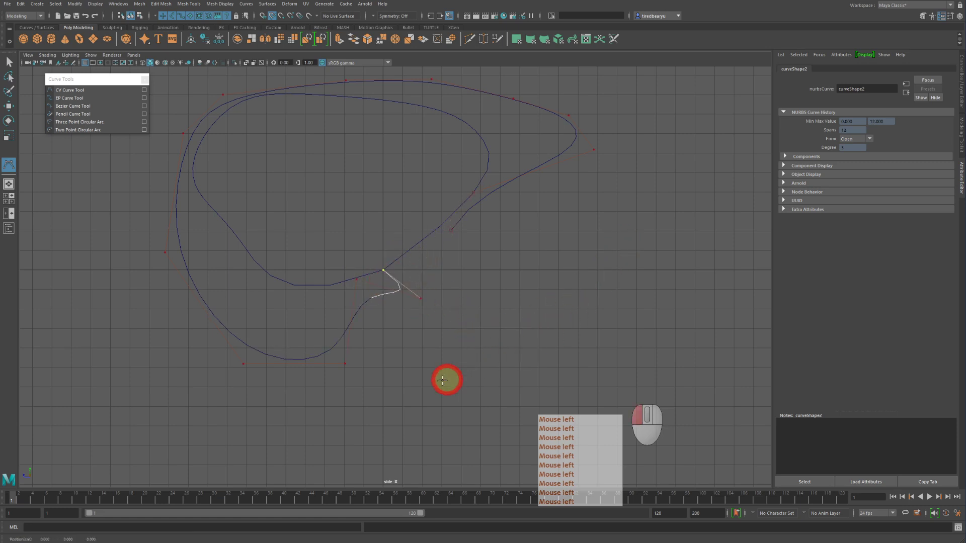
left_click_drag(443, 381, 476, 295)
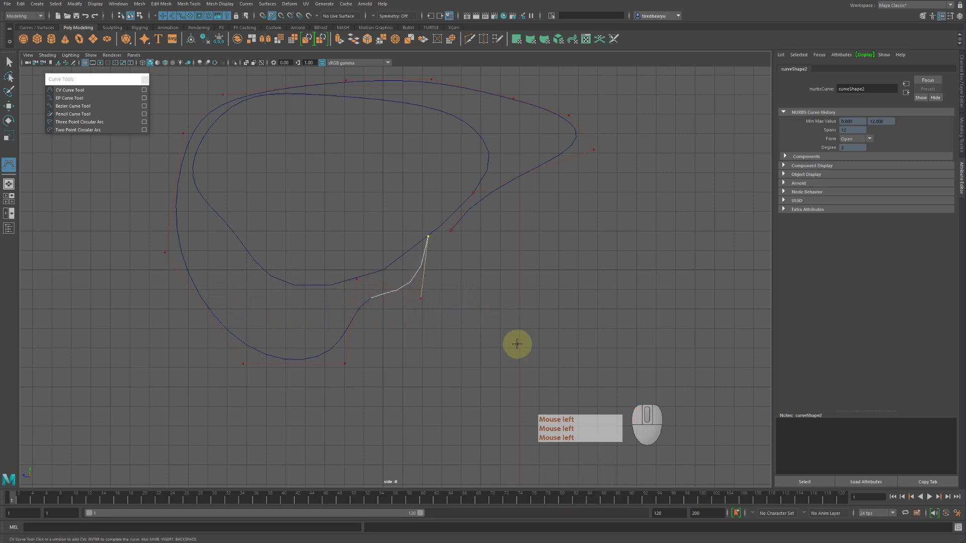
key("Return")
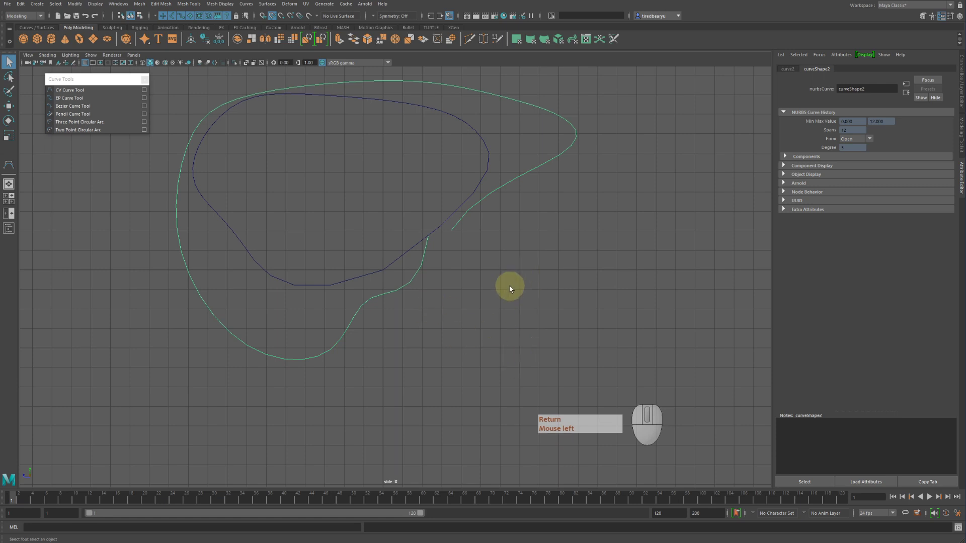
- Turn curve snapping off and activate the CV Curve Tool
left_click(272, 18)
key("c")
key("c")
key("c")
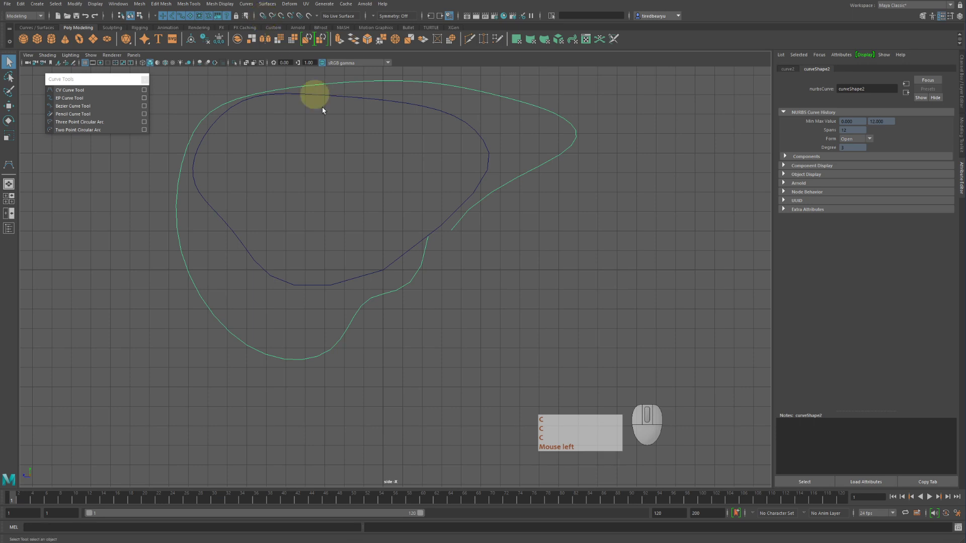
key("c")
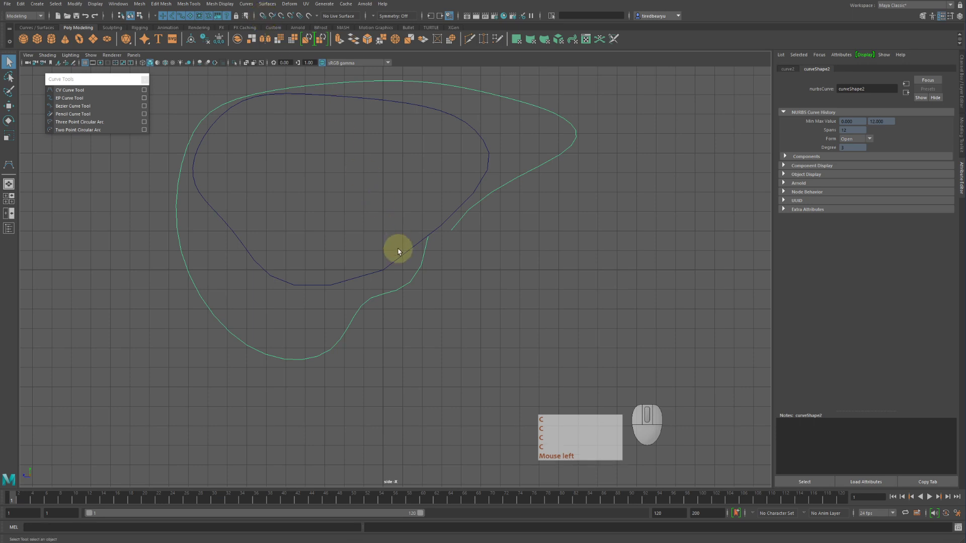
key("c")
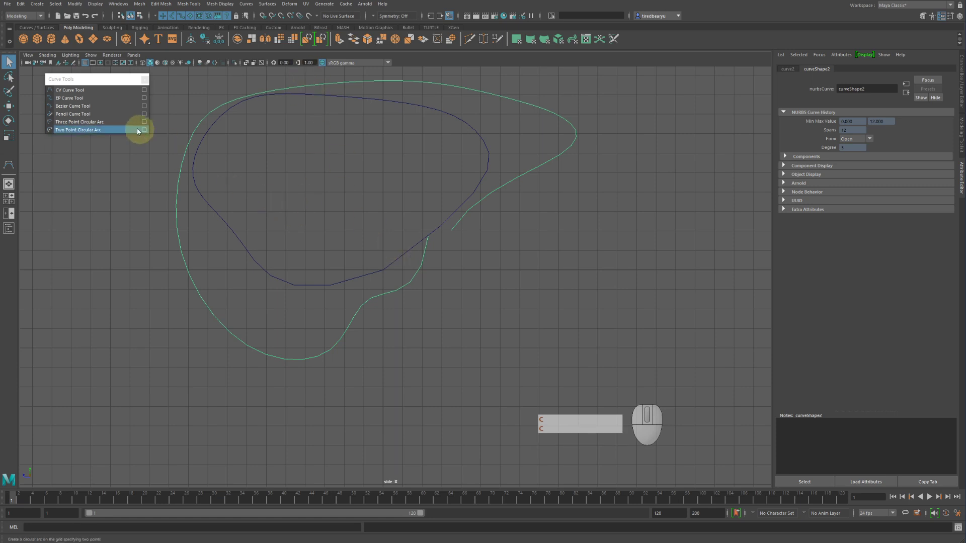
left_click(79, 92)
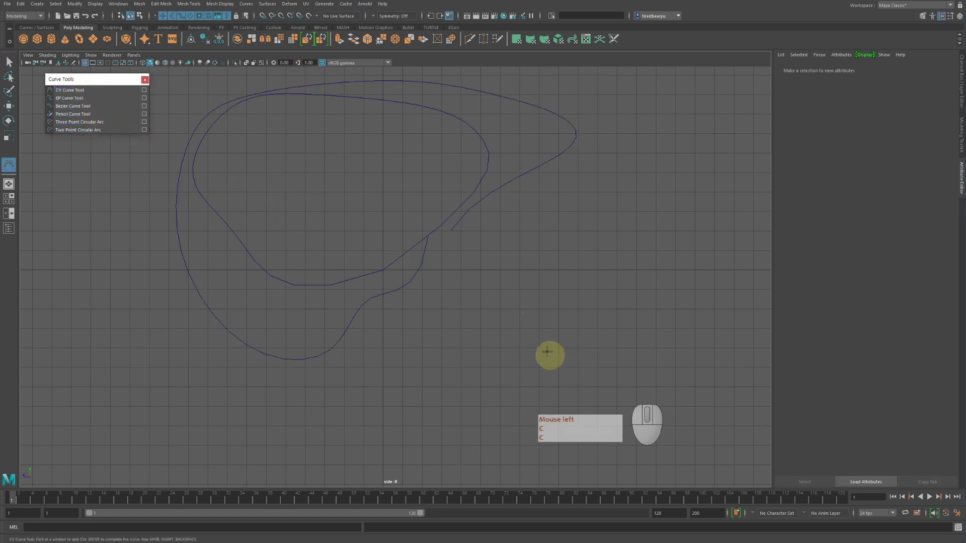
left_click(531, 205)
left_click(556, 281)
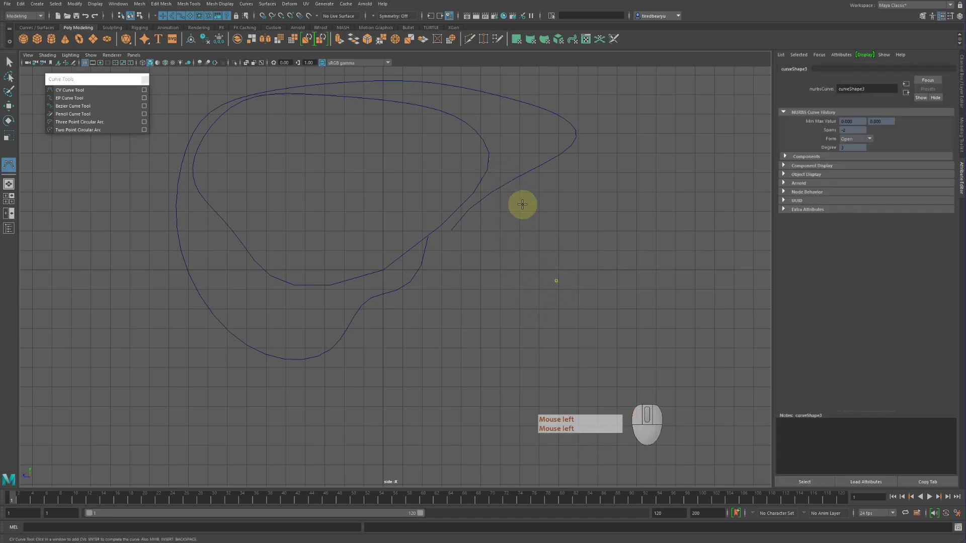
key("BackSpace")
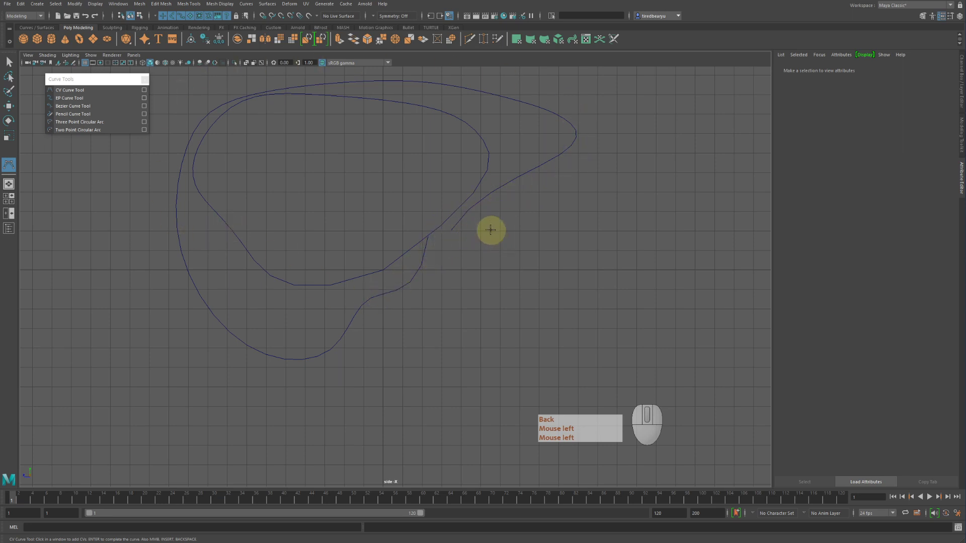
- Place the first point of a new CV curve on the outer curve's start point using temporary curve snapping
key("c")
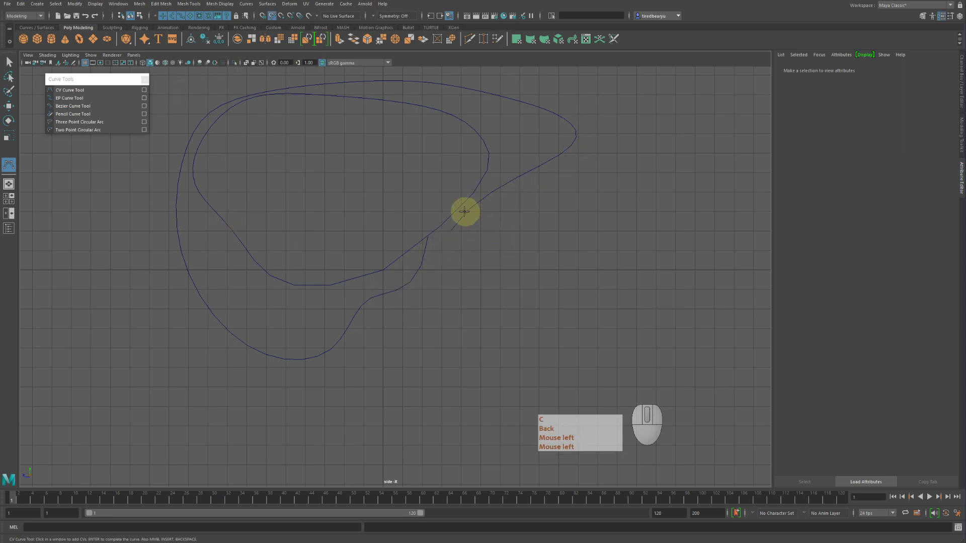
left_click_drag(456, 222, 499, 214)
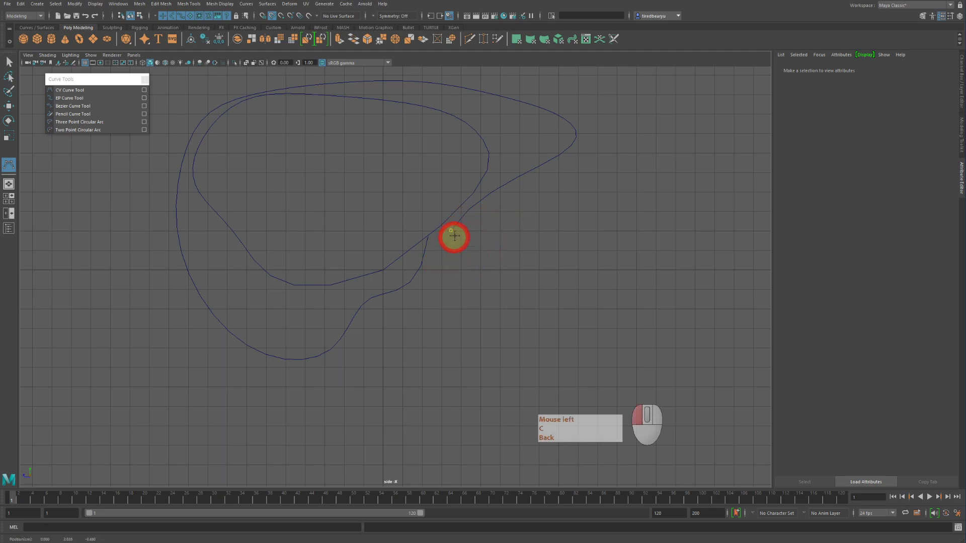
left_click_drag(459, 246, 459, 248)
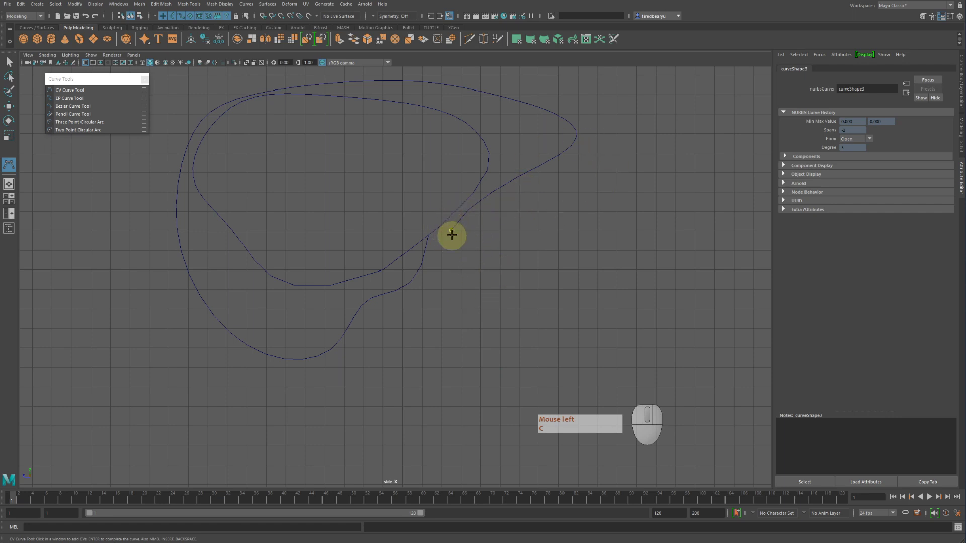
left_click_drag(451, 234, 458, 245)
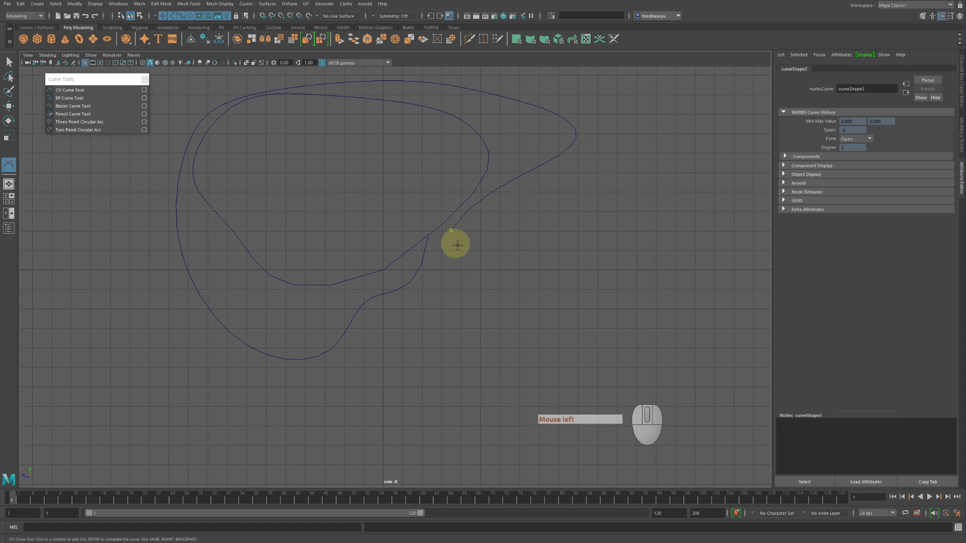
- Add unsnapped points to the new curve, shaping one rounded lobe beside the origin and a second lobe below it
left_click(501, 272)
left_click(572, 263)
left_click(654, 272)
left_click(657, 311)
left_click(581, 326)
left_click(508, 329)
left_click(480, 362)
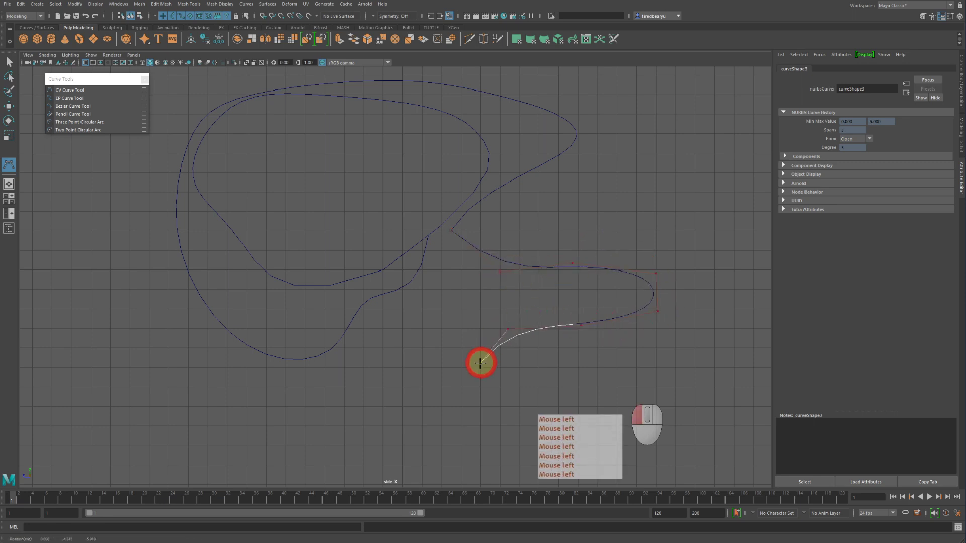
left_click(446, 426)
left_click(386, 421)
left_click(375, 410)
left_click(438, 319)
left_click(483, 300)
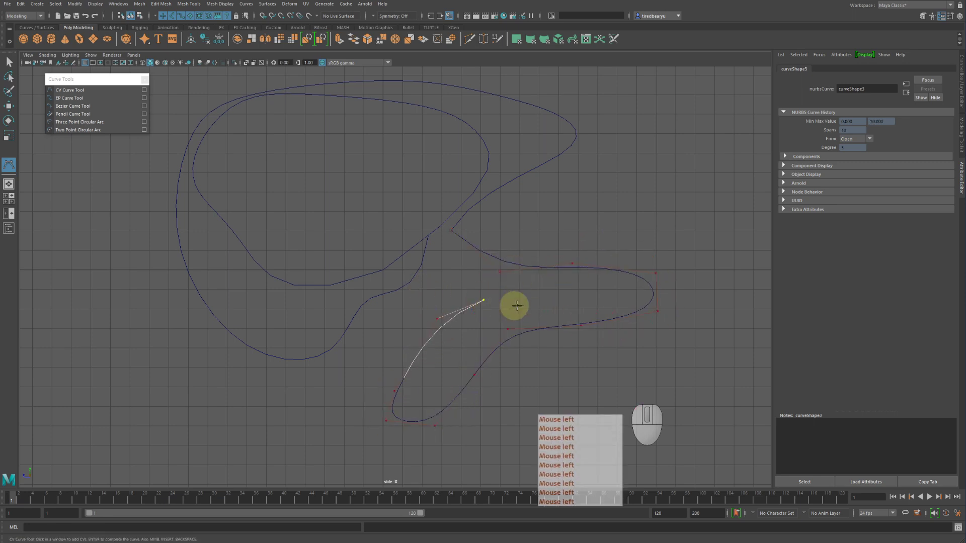
left_click(505, 277)
left_click(455, 270)
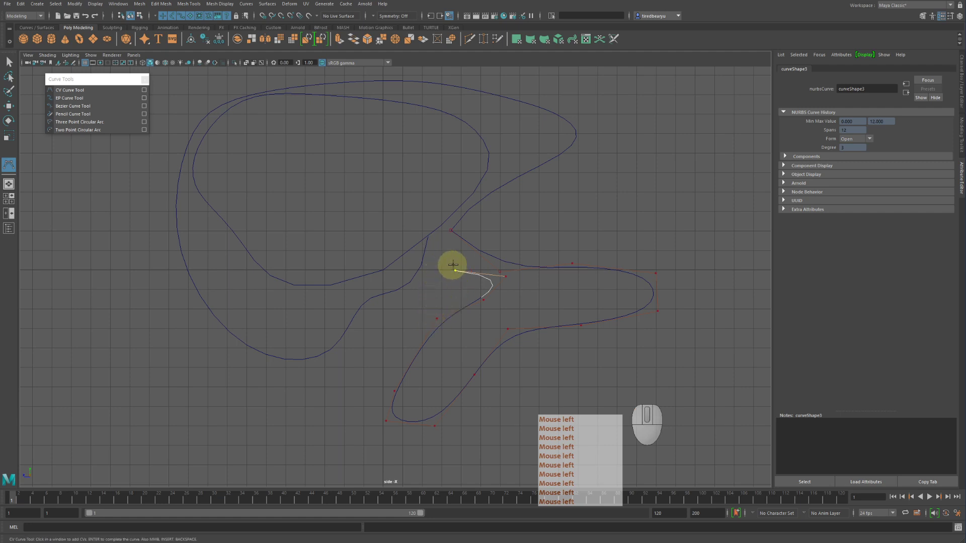
- Temporarily snap the new curve's last point to the outer curve's end point and finish the curve
key("c")
mouse_move(425, 253)
left_mouse_down()
mouse_move(421, 278)
mouse_move(453, 228)
mouse_move(427, 237)
left_mouse_up()
key("Return")
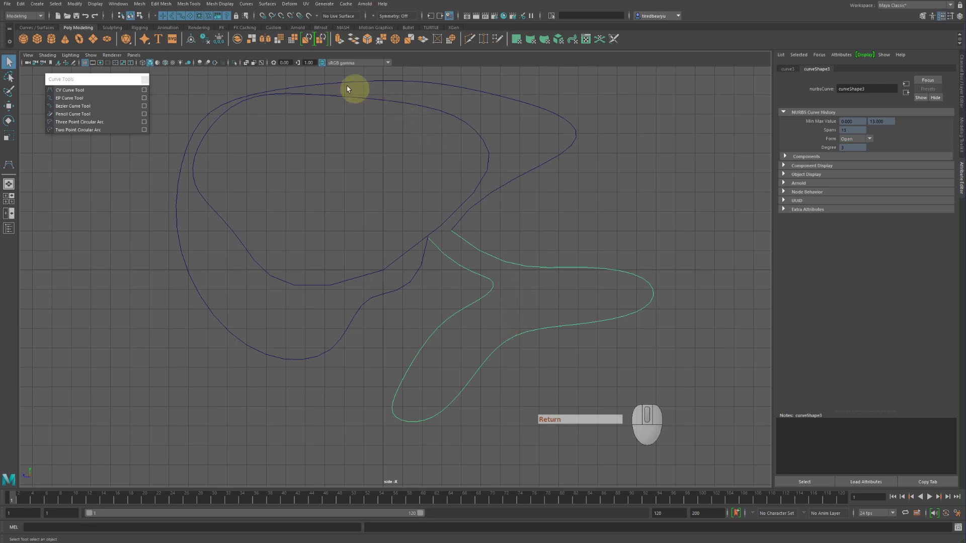
- Select several control vertices of the two-lobed curve with the Move tool active, and return to object selection
left_click(397, 121)
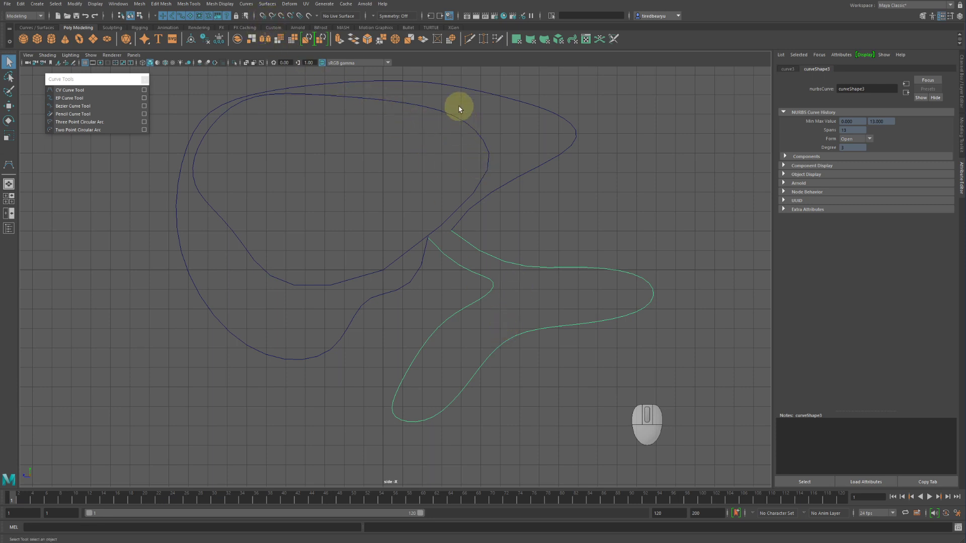
key("w")
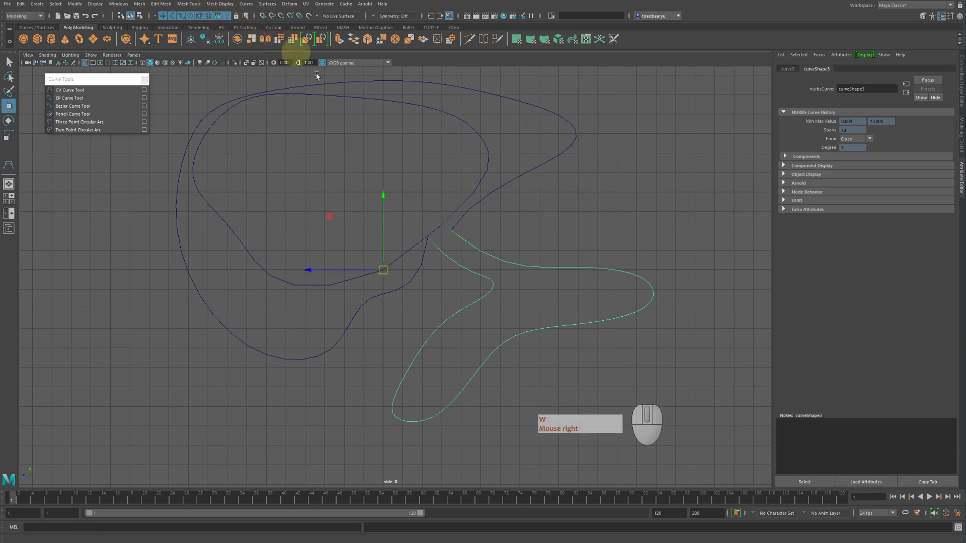
left_click(535, 216)
left_click_drag(309, 176, 553, 297)
left_click(537, 264)
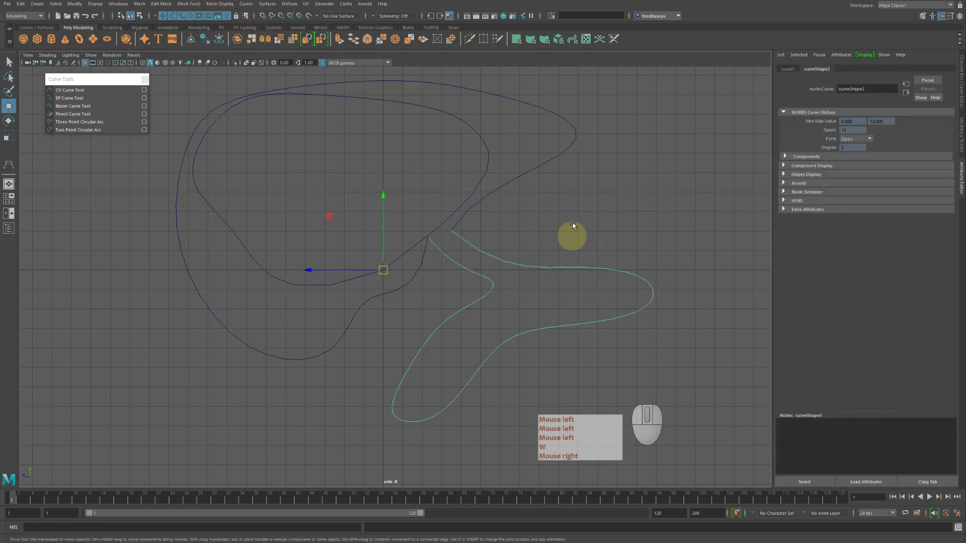
mouse_move(587, 187)
right_mouse_down()
mouse_move(606, 187)
mouse_move(587, 188)
right_mouse_up()
left_click_drag(480, 241, 594, 336)
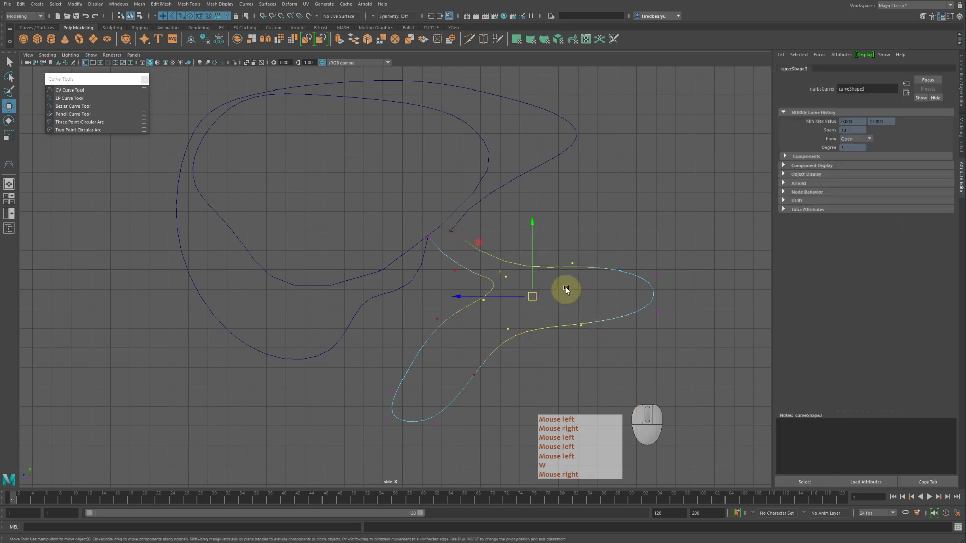
right_click_drag(603, 271, 646, 246)
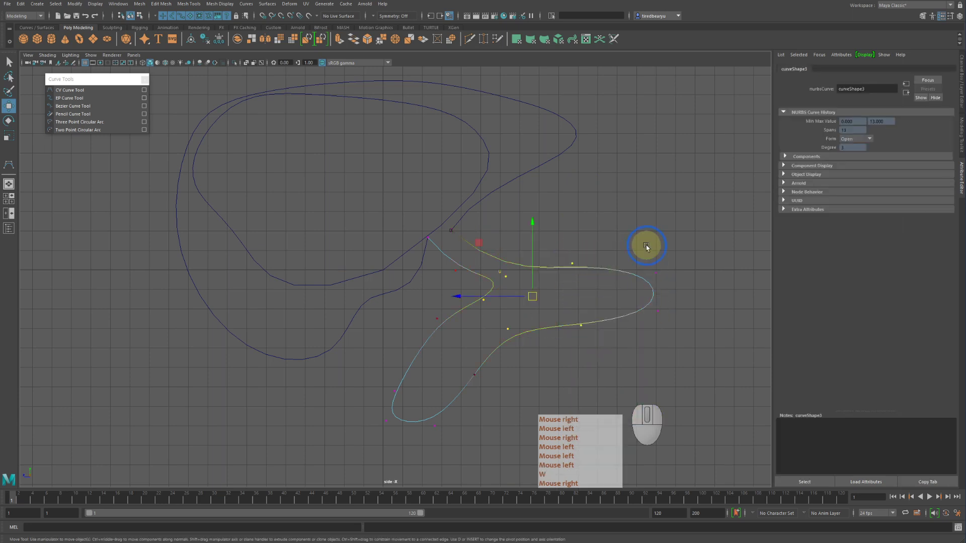
left_click(604, 227)
left_click(521, 264)
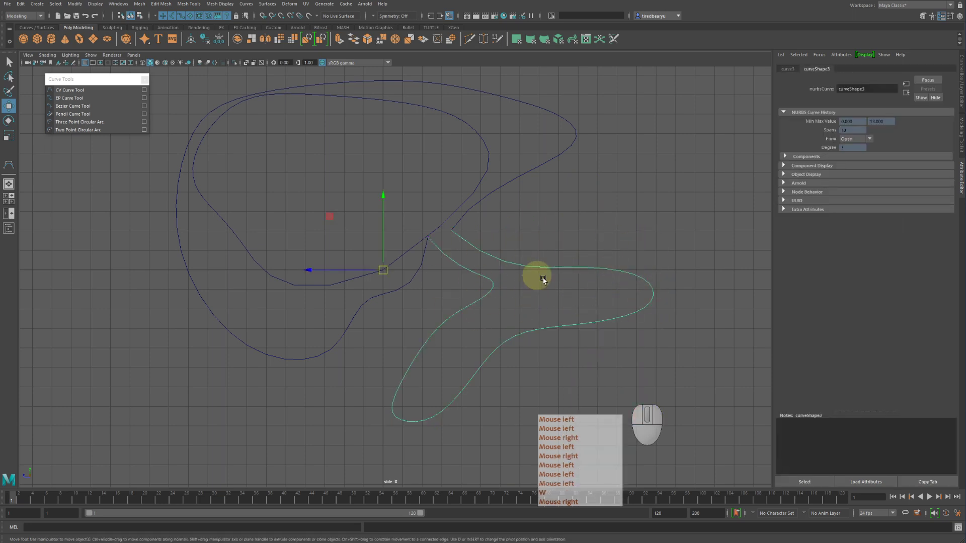
left_click_drag(496, 149, 418, 307)
- Create a polygon sphere at the origin and scale it up uniformly to a radius of about 6 grid units
key("space")
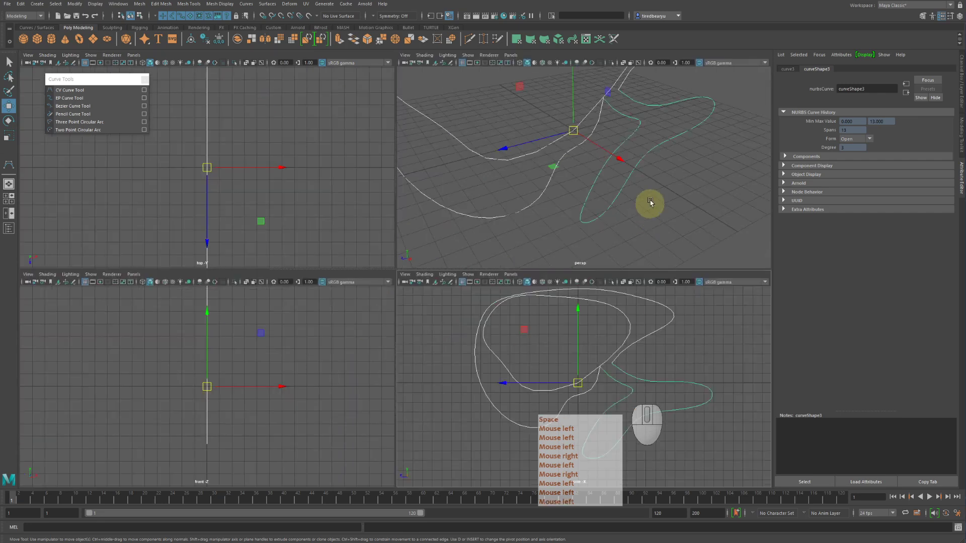
key("space")
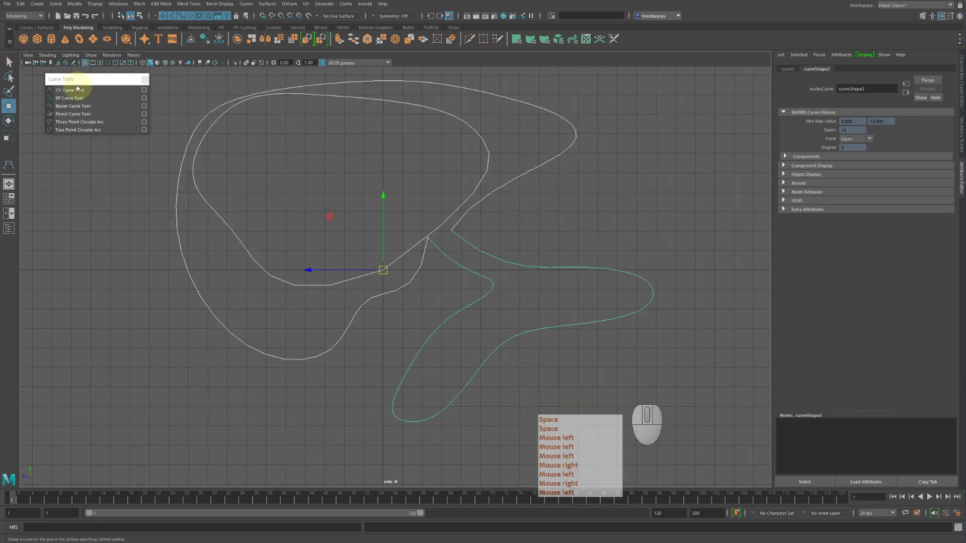
left_click(23, 41)
key("w")
key("r")
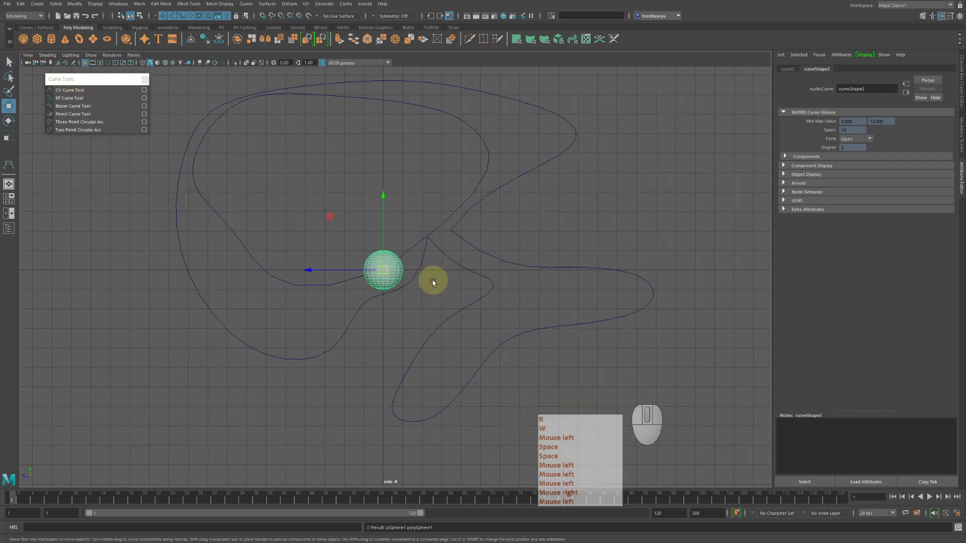
middle_click_drag(433, 280, 600, 280)
key("w")
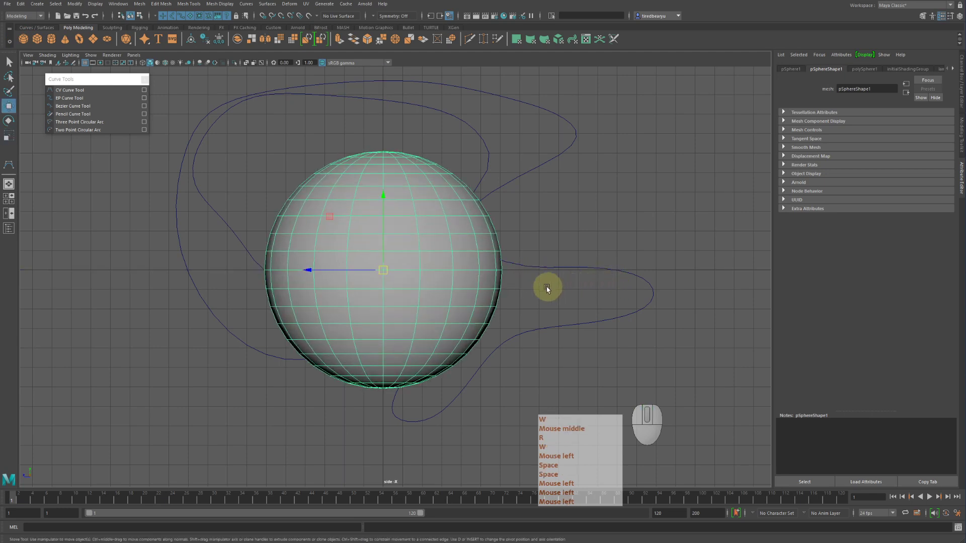
- Switch the side view to wireframe and back to shaded display, and delete the polygon sphere
key("4")
key("5")
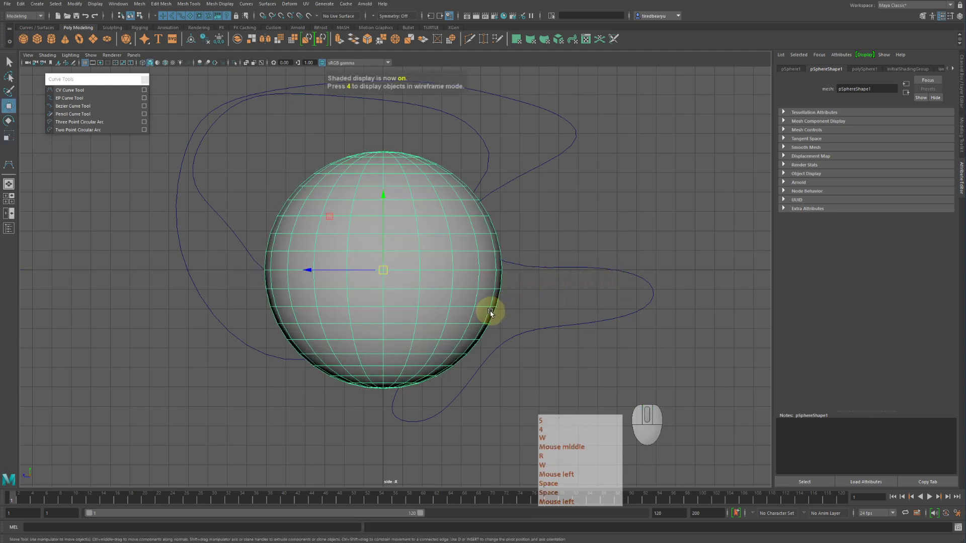
key("Delete")
- Create a polygon plane at the origin and scale it up uniformly in the perspective view
left_click(93, 39)
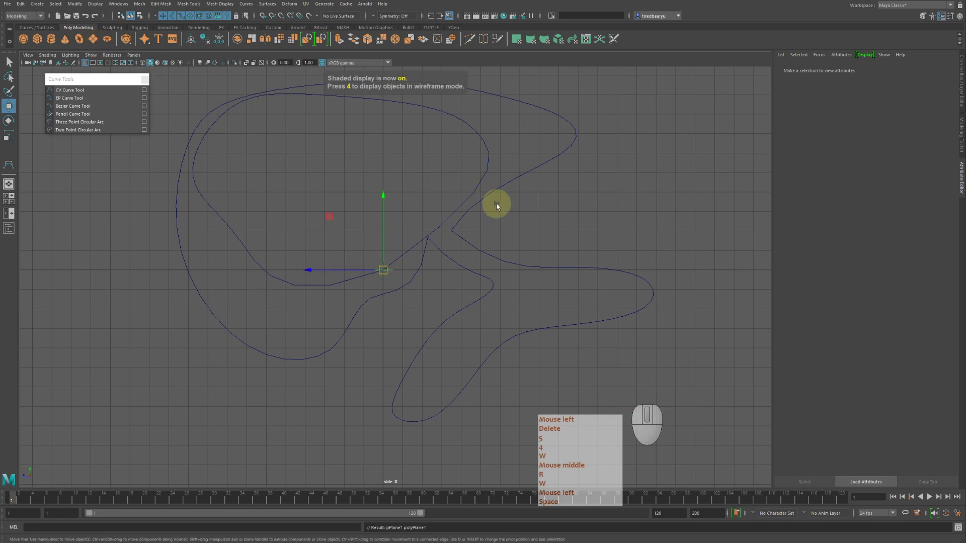
left_click_drag(497, 205, 501, 207, "alt")
key("space")
key("space")
left_click_drag(589, 166, 547, 204, "alt")
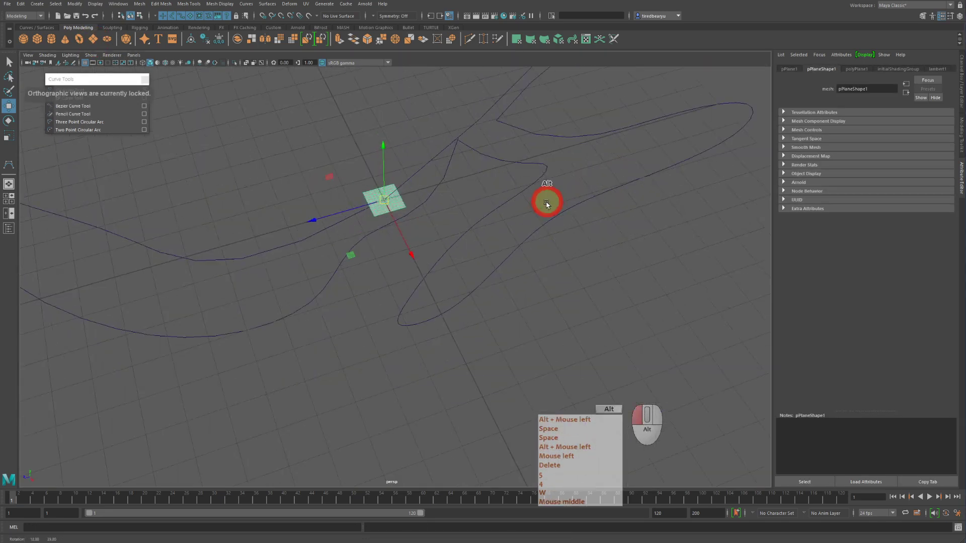
key("r")
middle_click_drag(547, 203, 630, 242)
- Examine the scaled plane's subdivisions and vertices close up around its near corner
left_click_drag(630, 242, 593, 263, "alt")
right_click_drag(593, 263, 655, 309, "alt")
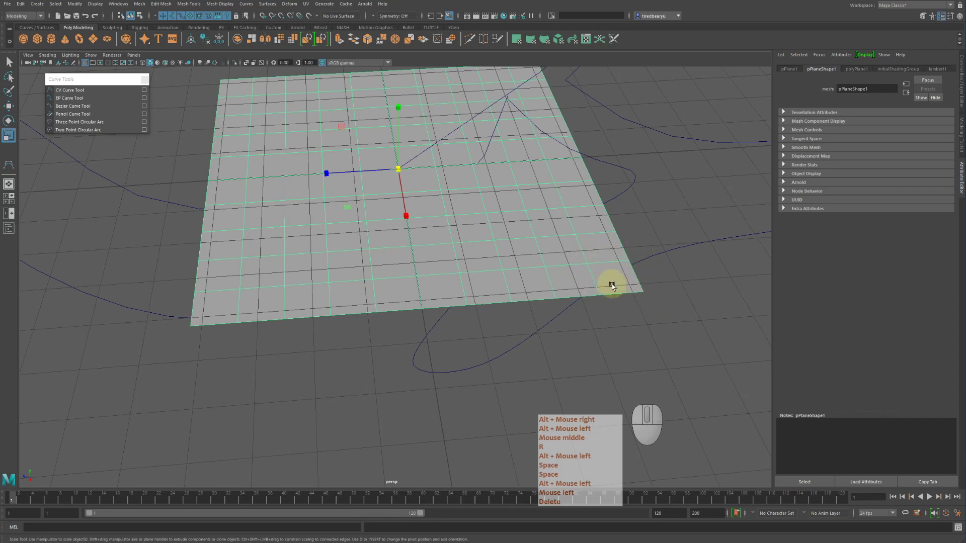
right_click_drag(629, 300, 647, 303, "alt")
middle_click_drag(647, 304, 515, 270, "alt")
right_click_drag(515, 270, 561, 259, "alt")
left_click_drag(592, 203, 566, 225, "alt")
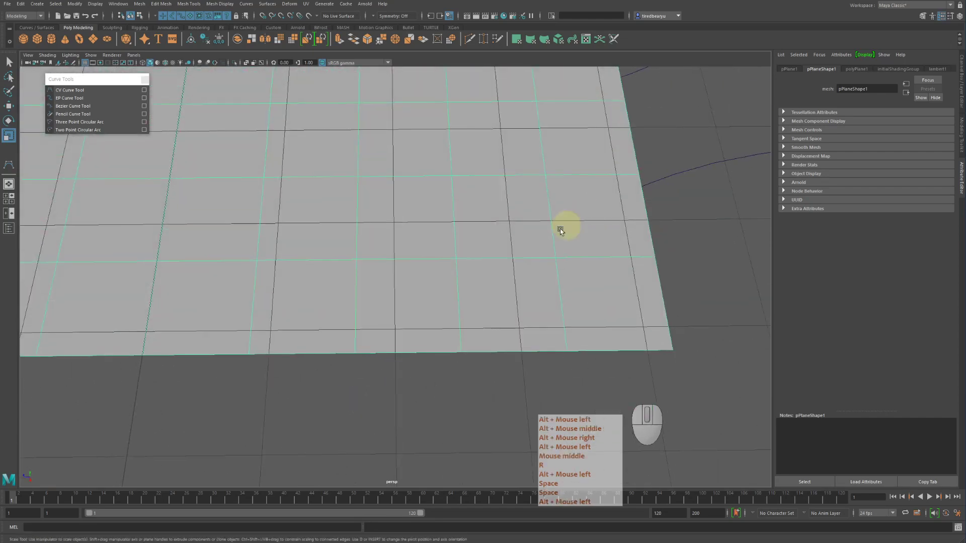
middle_click_drag(590, 267, 537, 238, "alt")
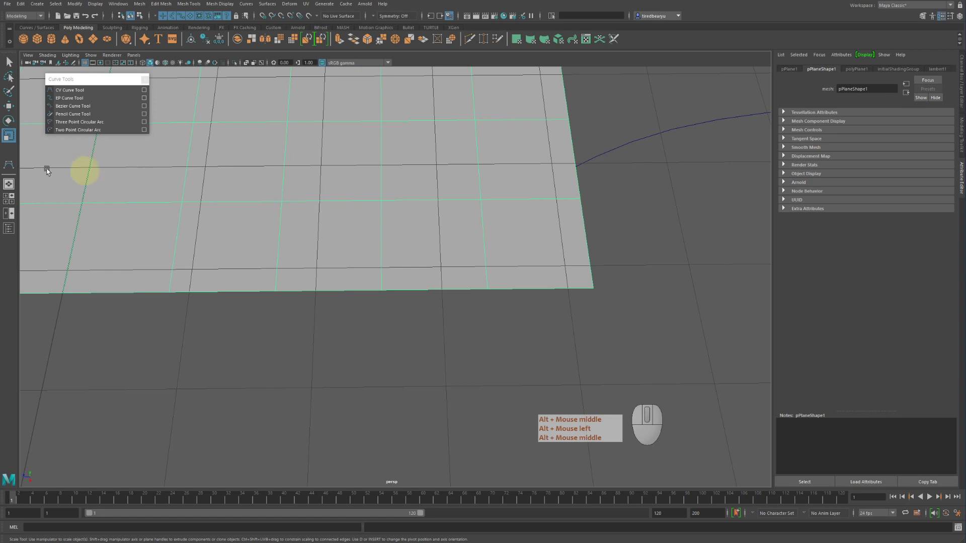
mouse_move(460, 276)
right_mouse_down("alt")
mouse_move(440, 261)
mouse_move(465, 286)
right_mouse_up("alt")
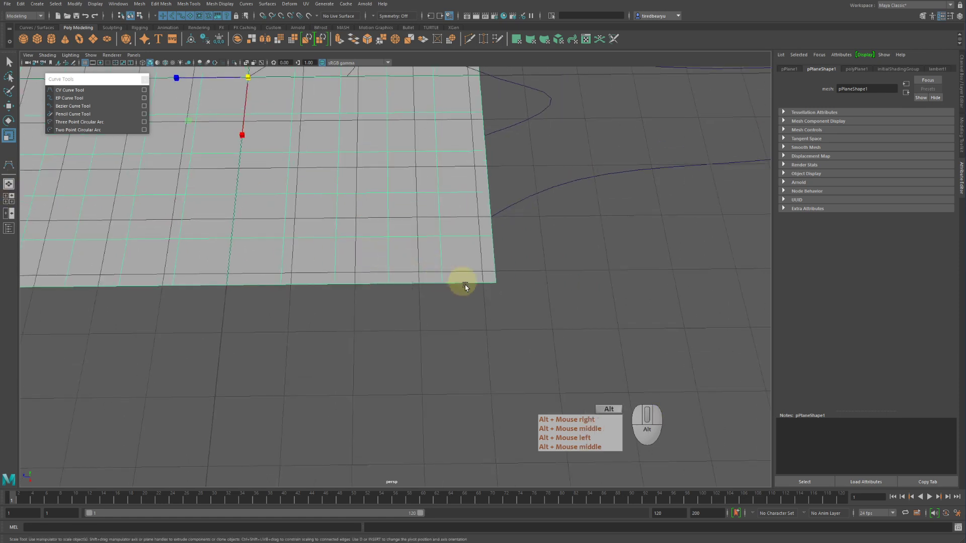
middle_click_drag(466, 287, 471, 299, "alt")
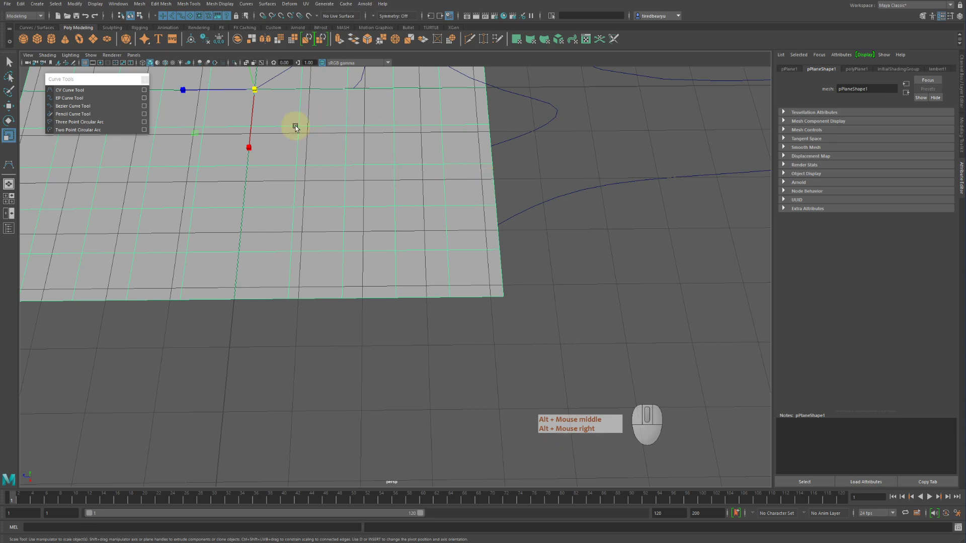
- Turn on permanent point snapping and place the first points of a CV curve on the plane's vertices
left_click(281, 15)
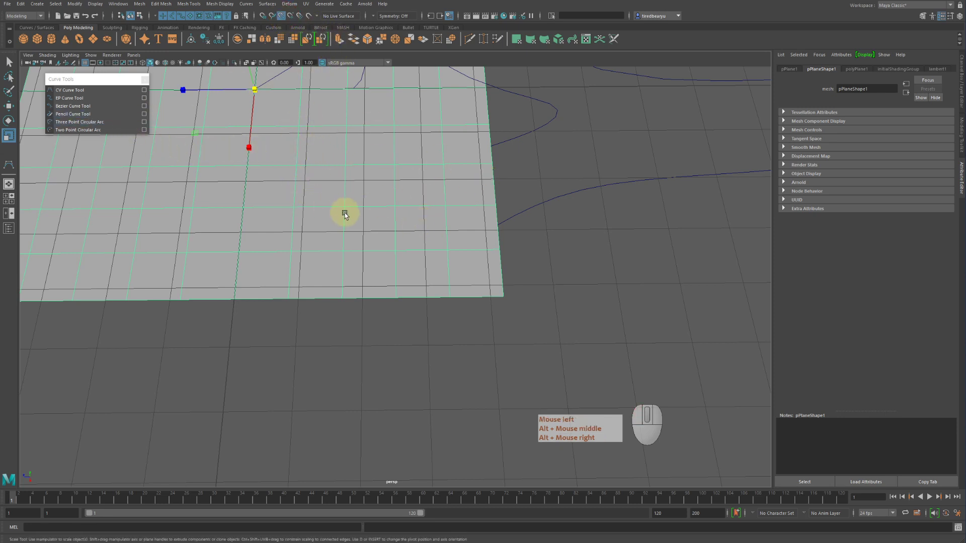
left_click(96, 90)
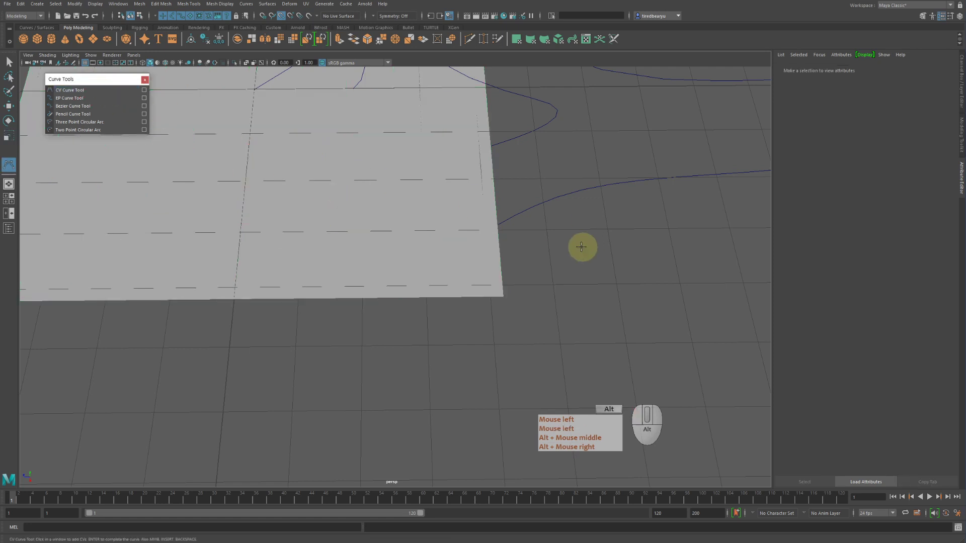
left_click_drag(582, 248, 368, 177, "alt")
left_click(496, 351)
left_click_drag(462, 167, 458, 199)
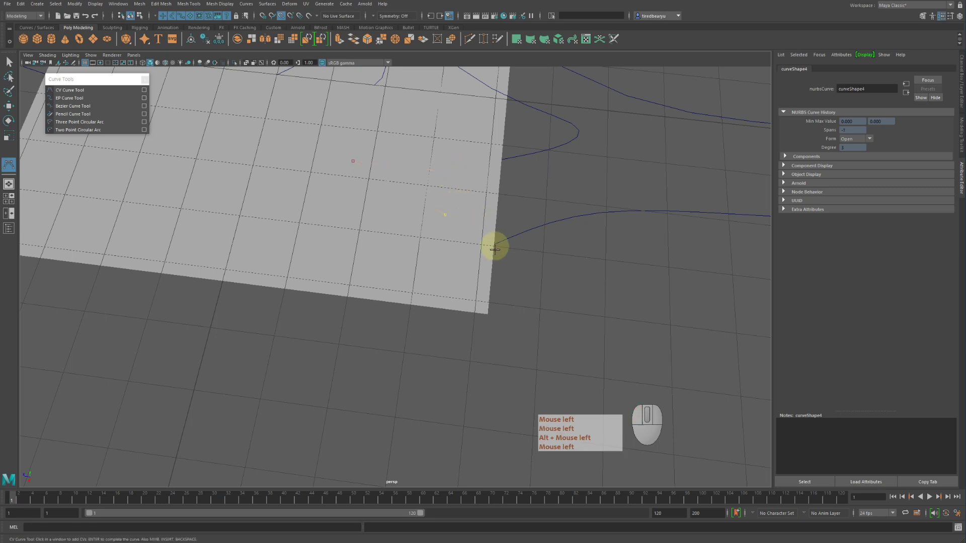
left_click_drag(496, 262, 500, 260)
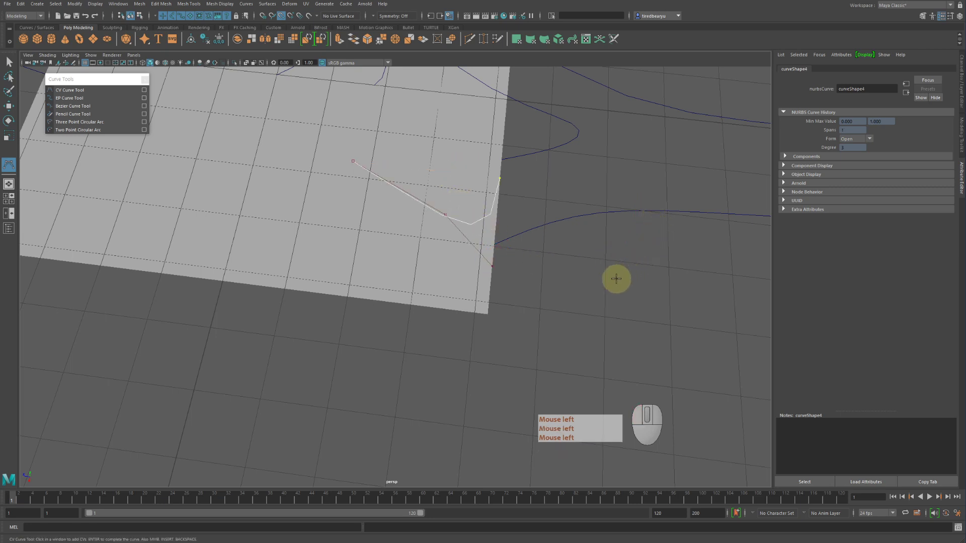
- Remove the extra points from the end of the curve and finish it as a short three-point curve
key("BackSpace")
left_click_drag(668, 259, 763, 182)
key("BackSpace")
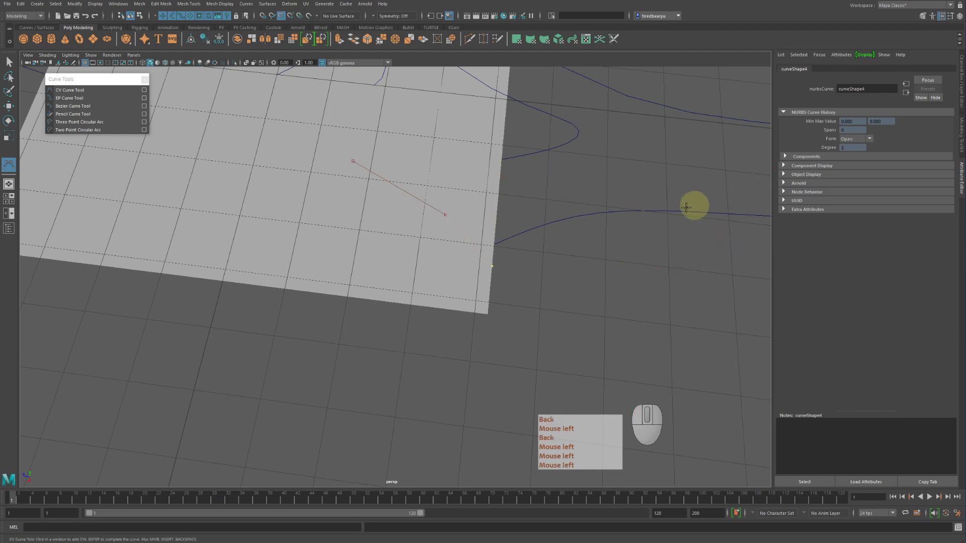
key("Return")
- Delete the short three-point curve from the plane
mouse_move(602, 278)
left_mouse_down("alt")
mouse_move(578, 262)
mouse_move(609, 260)
left_mouse_up("alt")
left_click_drag(614, 260, 611, 289, "alt")
middle_click_drag(611, 290, 598, 312, "alt")
left_click_drag(599, 312, 582, 302, "alt")
key("w")
key("z")
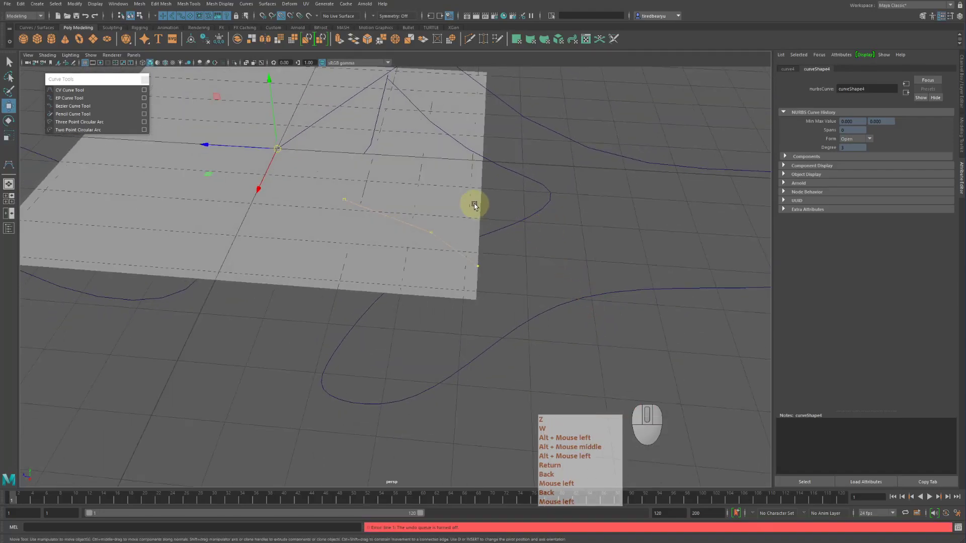
key("BackSpace")
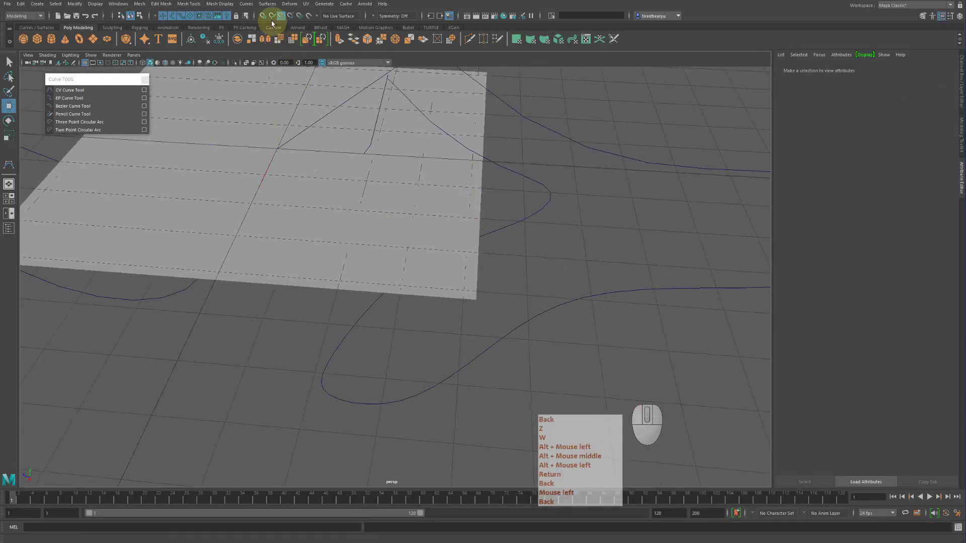
- Start a new CV curve with points snapped to the plane's vertices, shaping a wide lobe around the area beside the origin
left_click(70, 90)
left_click(267, 171)
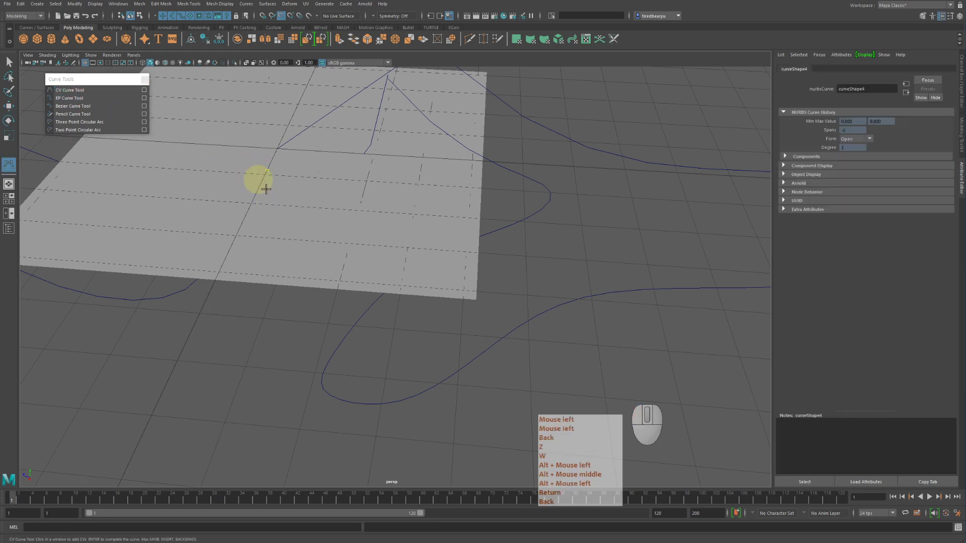
left_click(328, 255)
left_click(435, 205)
left_click(404, 136)
left_click(326, 112)
left_click(247, 128)
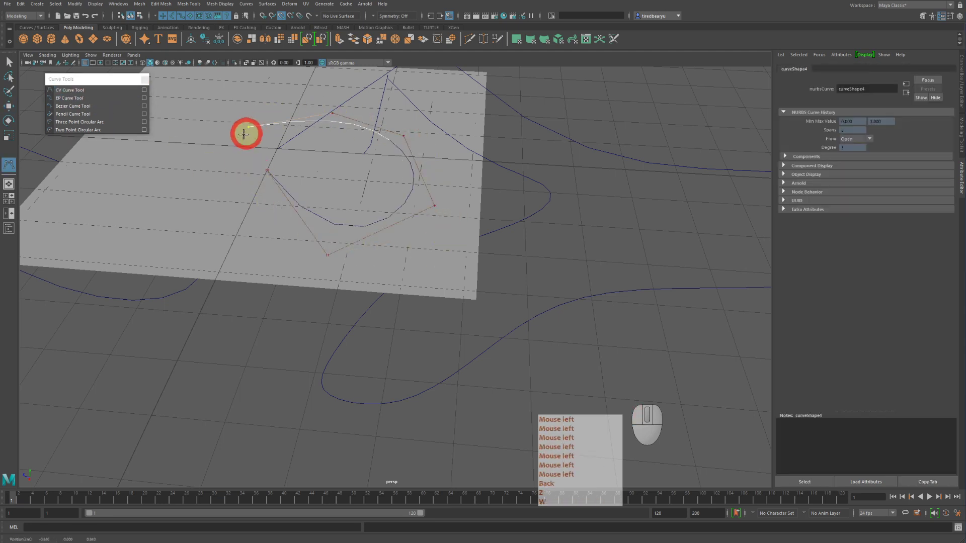
- Extend the snapped curve across the plane's other half into a smaller second lobe and finish it
left_click(185, 165)
left_click(127, 183)
left_click(102, 229)
middle_click_drag(103, 228, 346, 224, "alt")
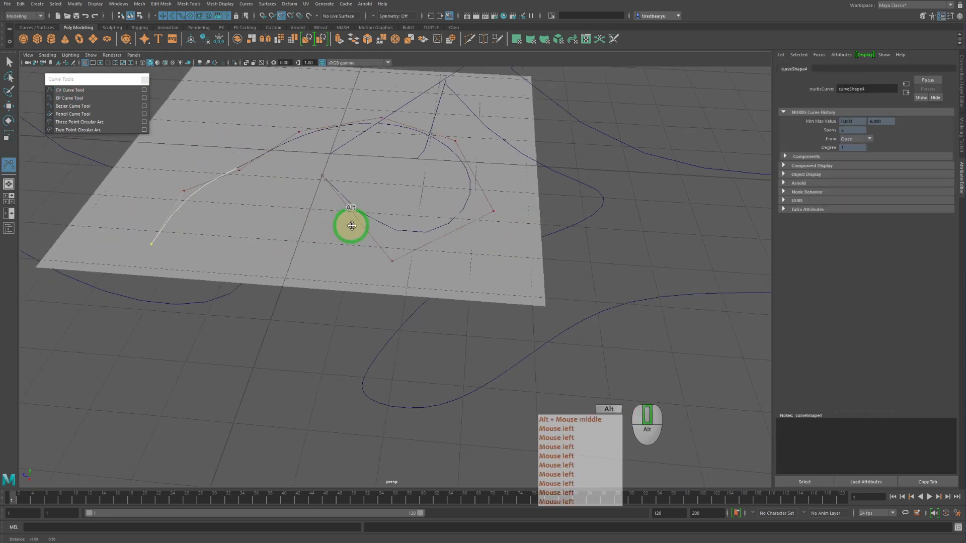
left_click_drag(345, 224, 297, 226, "alt")
left_click(316, 233)
left_click(300, 181)
key("Return")
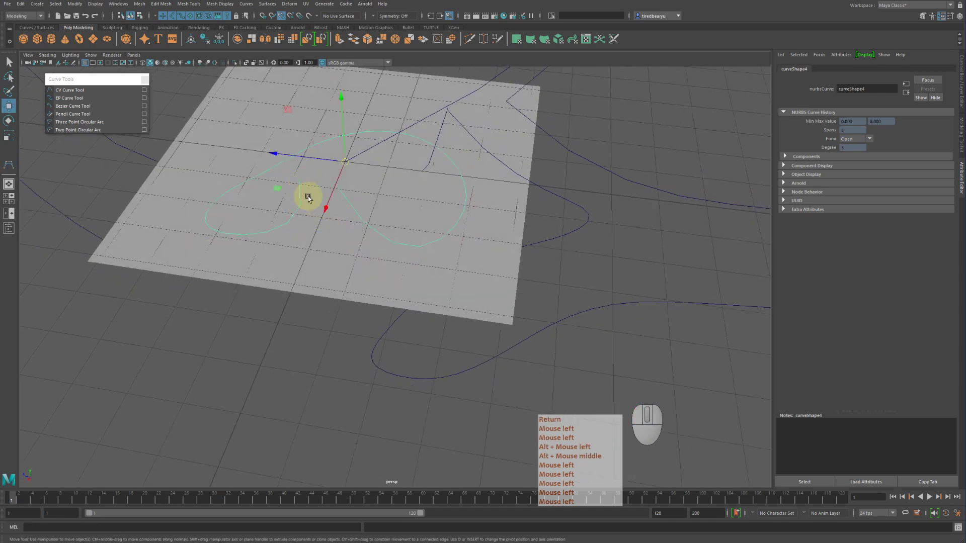
- Turn off permanent point snapping and delete the two-lobed curve from the plane
left_click(282, 15)
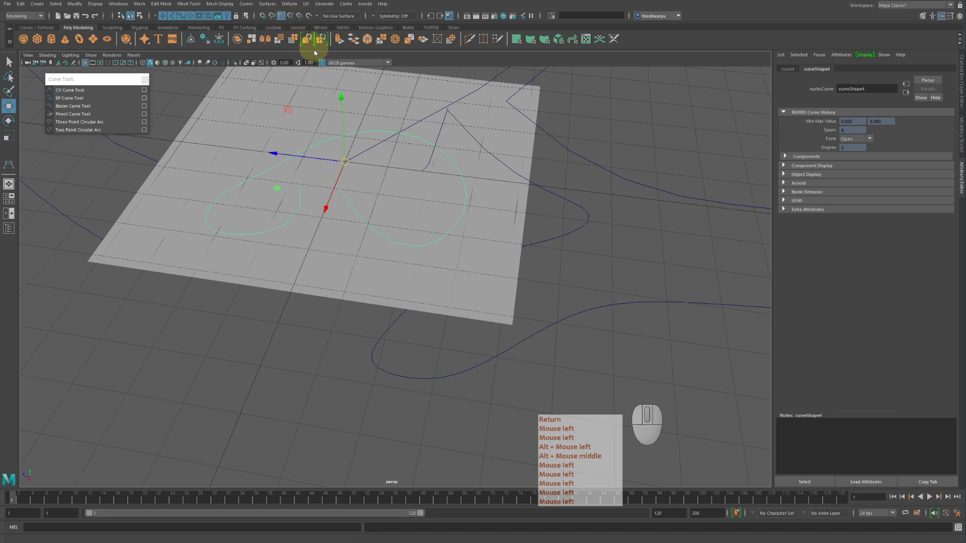
key("Delete")
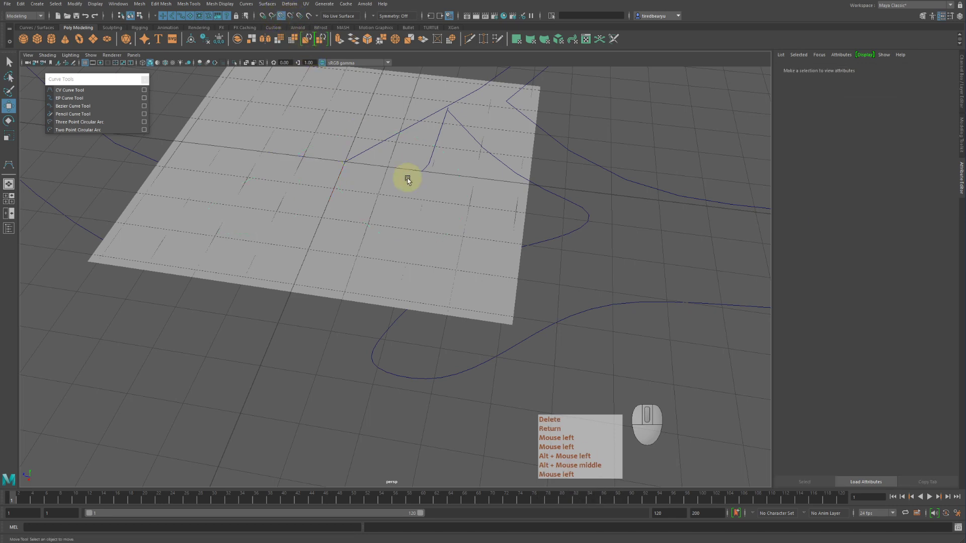
- Switch temporary point snapping on and off repeatedly with the plane selected, and clear the selection
left_click(408, 315)
left_click_drag(399, 312, 391, 316, "alt")
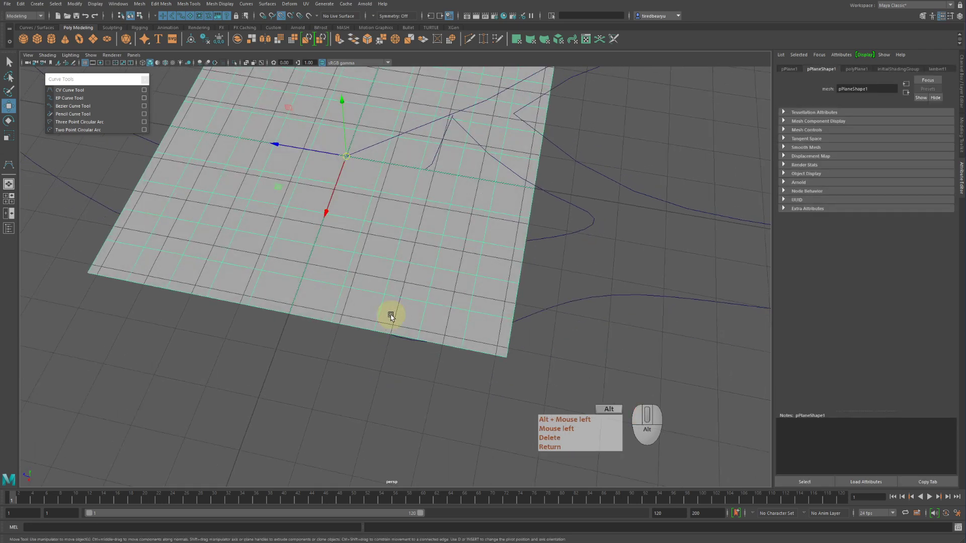
key("v")
key("v")
key("v")
key("v")
key("v")
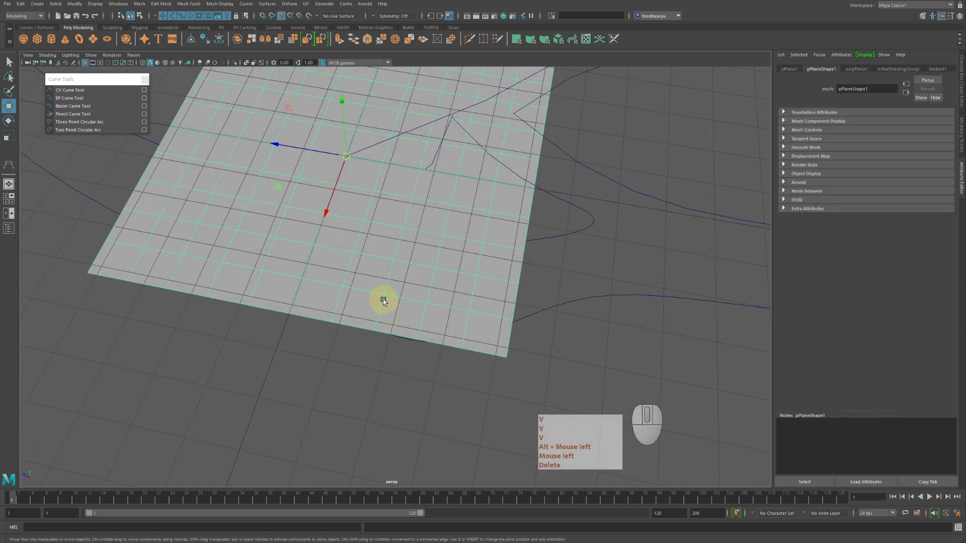
key("v")
key("v")
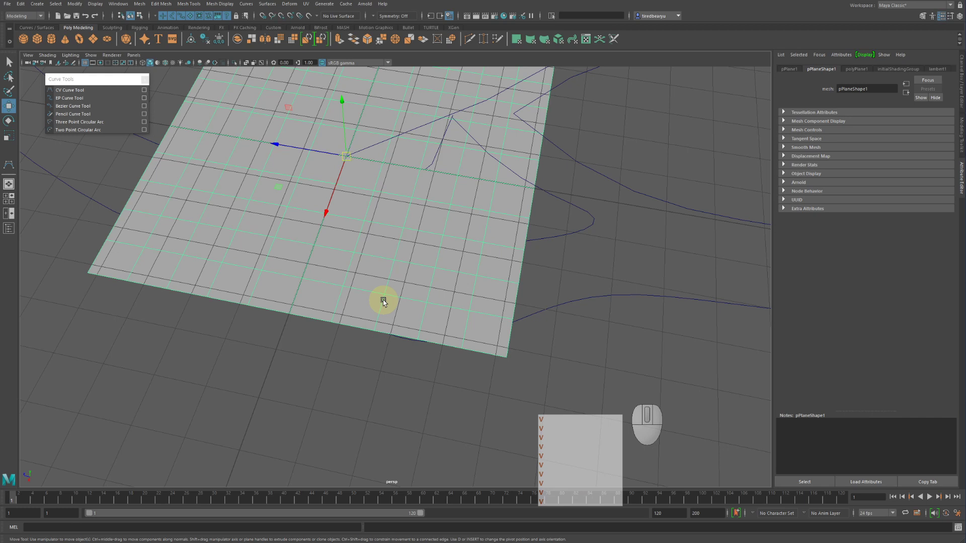
left_click(346, 361)
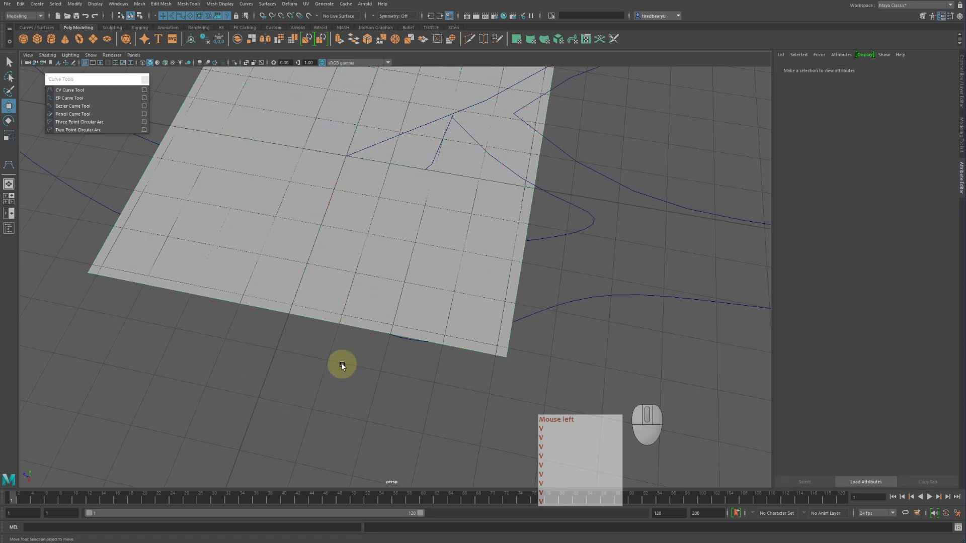
- Start a CV curve on the plane's front edge and add three more points, temporarily snapping them to the plane's vertices
left_click(6, 170)
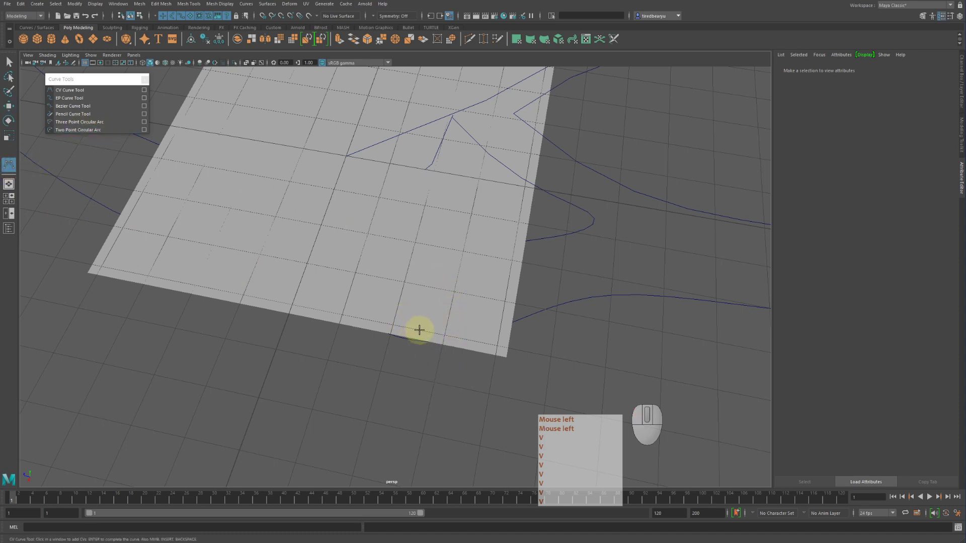
key("v")
key("v")
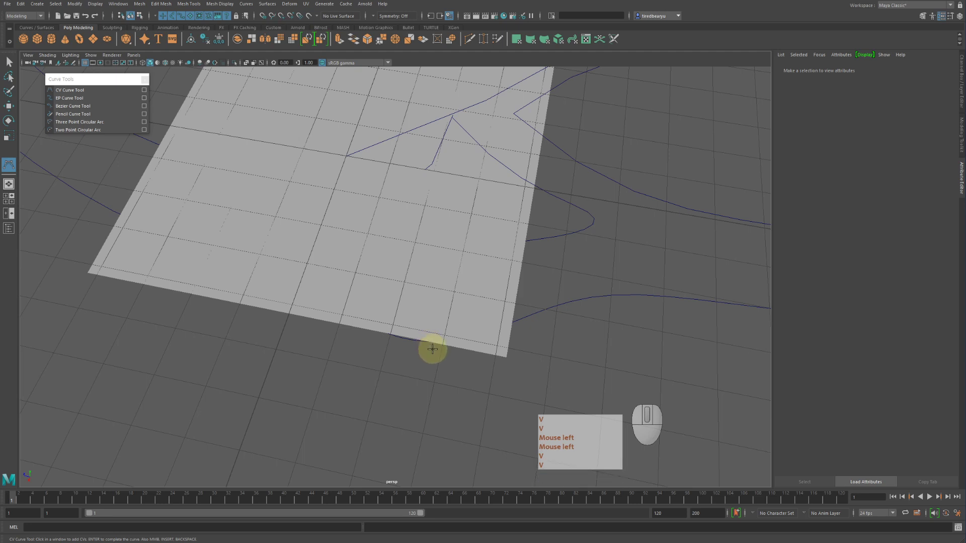
key("v")
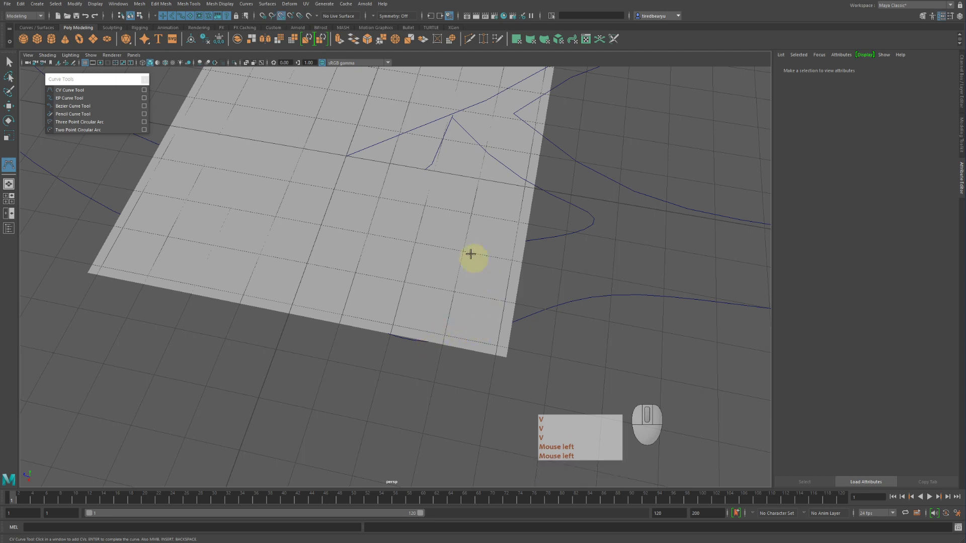
left_click_drag(450, 282, 280, 309)
mouse_move(301, 250)
left_mouse_down()
mouse_move(286, 267)
mouse_move(309, 241)
left_mouse_up()
left_click_drag(233, 226, 222, 230)
left_click_drag(296, 154, 290, 161)
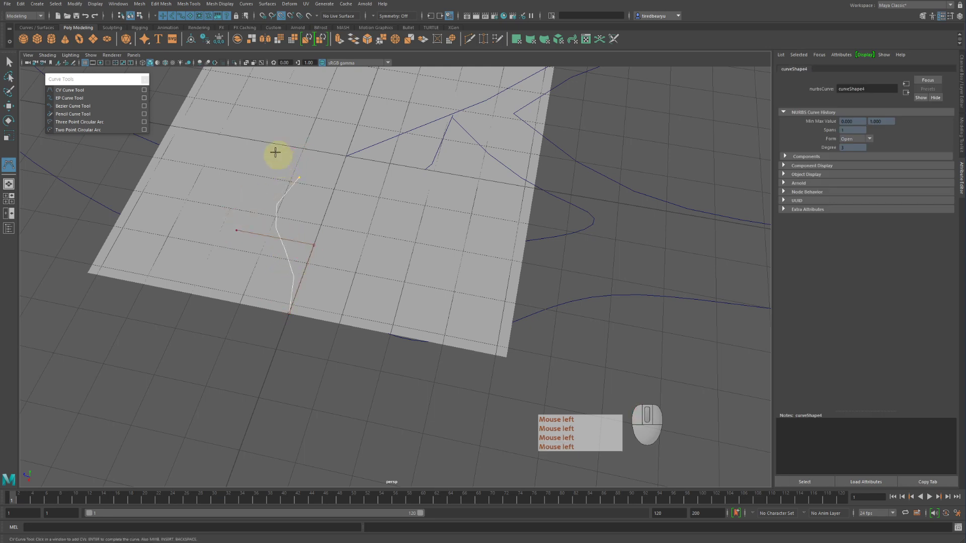
- Add further vertex-snapped points that loop the curve back onto its third point, and finish it
left_click_drag(230, 163, 218, 168)
left_click_drag(172, 173, 169, 175)
left_click_drag(173, 219, 244, 236)
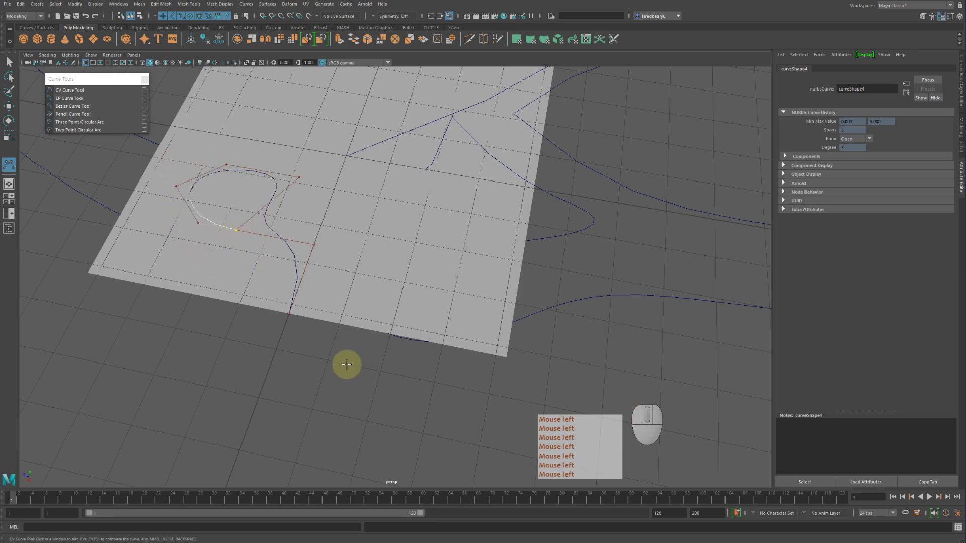
key("Return")
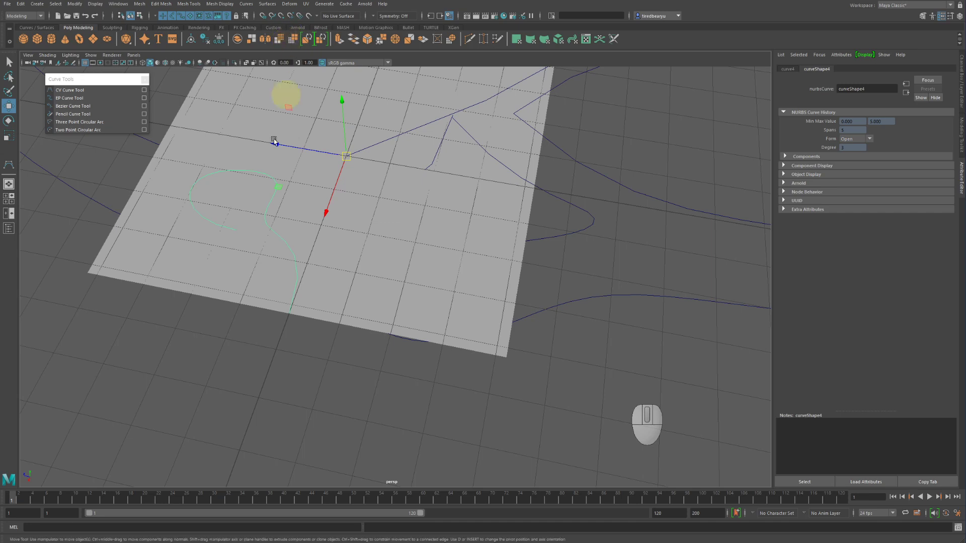
- Select the plane together with all the curves and delete them to empty the scene
right_click_drag(515, 221, 295, 171, "alt")
left_click_drag(354, 211, 547, 277)
right_click_drag(546, 276, 437, 220, "alt")
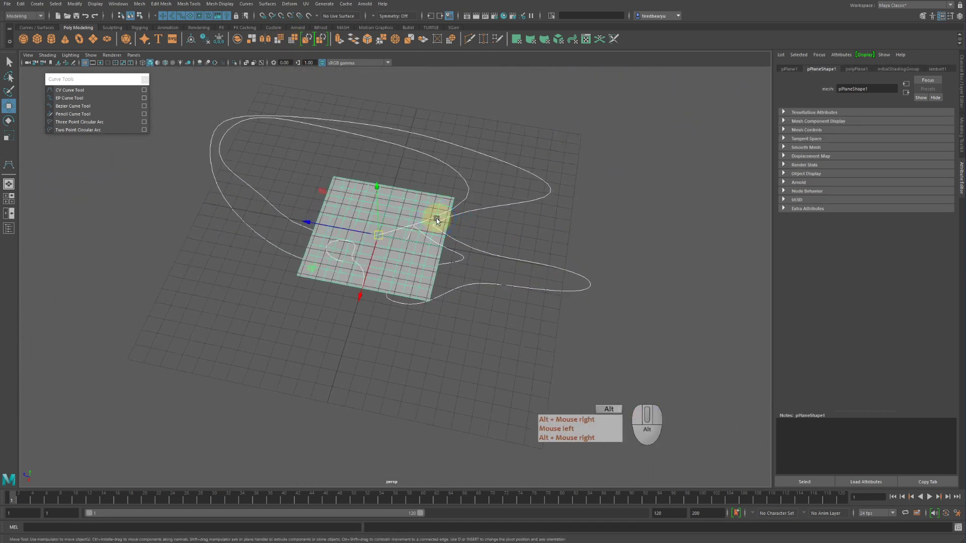
key("Delete")
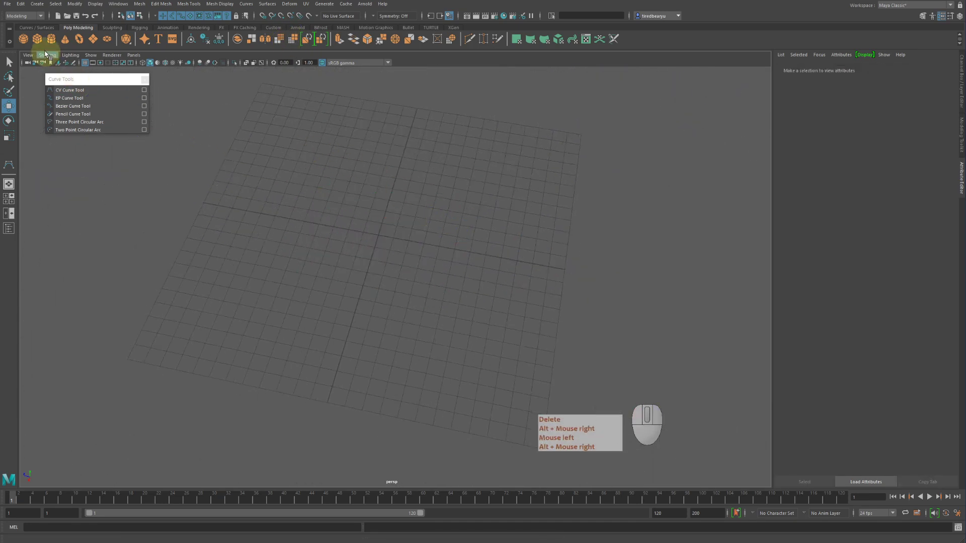
- Draw an open, unsnapped wavy CV curve across the empty grid, ending beyond the grid's edge, and finish it
left_click(66, 90)
left_click(300, 219)
left_click(394, 216)
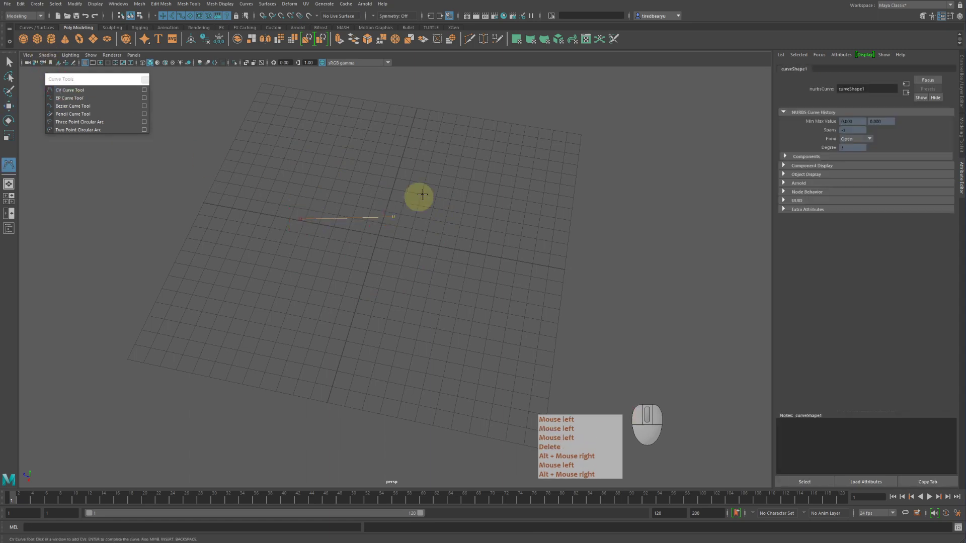
left_click(473, 203)
left_click(540, 252)
left_click(555, 275)
left_click_drag(555, 274, 661, 274)
key("Return")
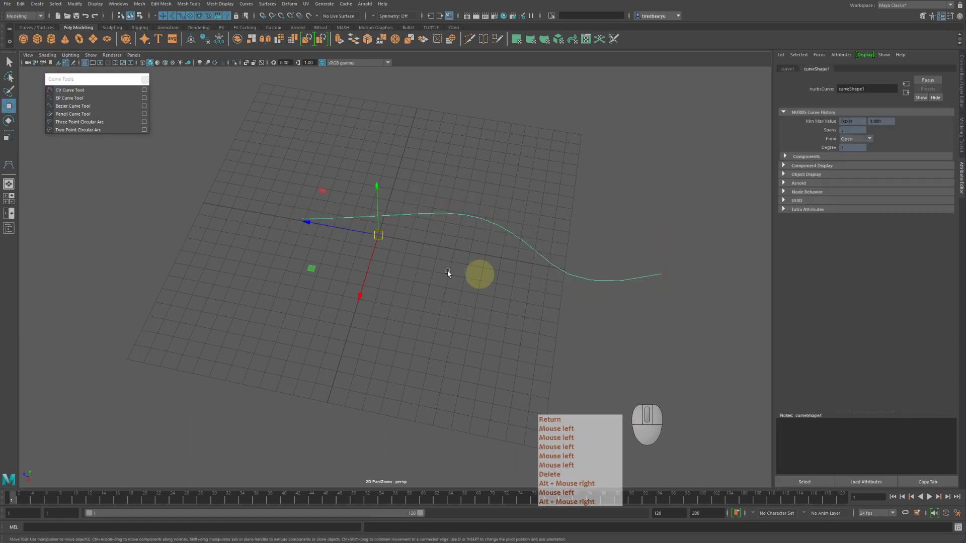
- Switch the wavy curve to control vertex mode and select all of its control vertices
left_click_drag(399, 249, 433, 291, "alt")
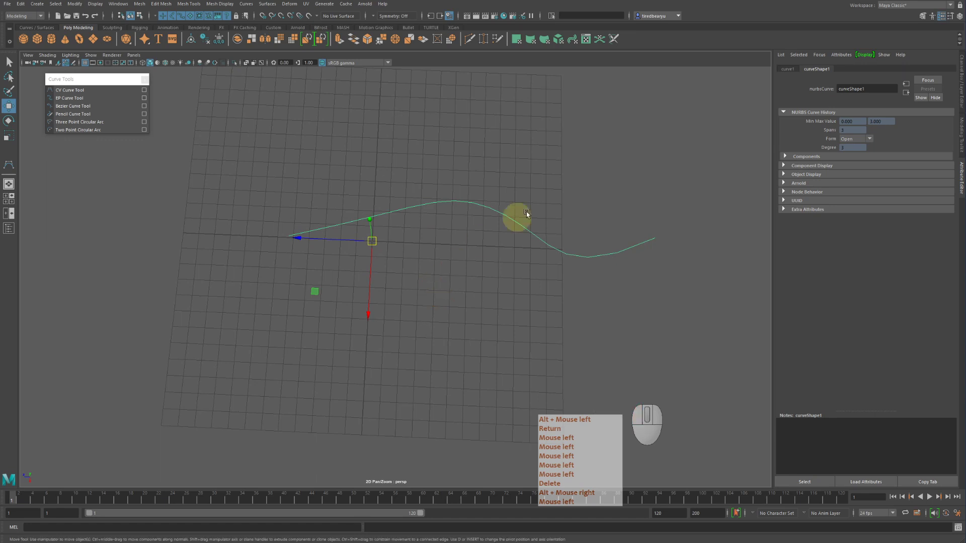
right_click_drag(569, 189, 534, 181)
left_click_drag(249, 143, 701, 319)
middle_click_drag(642, 301, 597, 287, "alt")
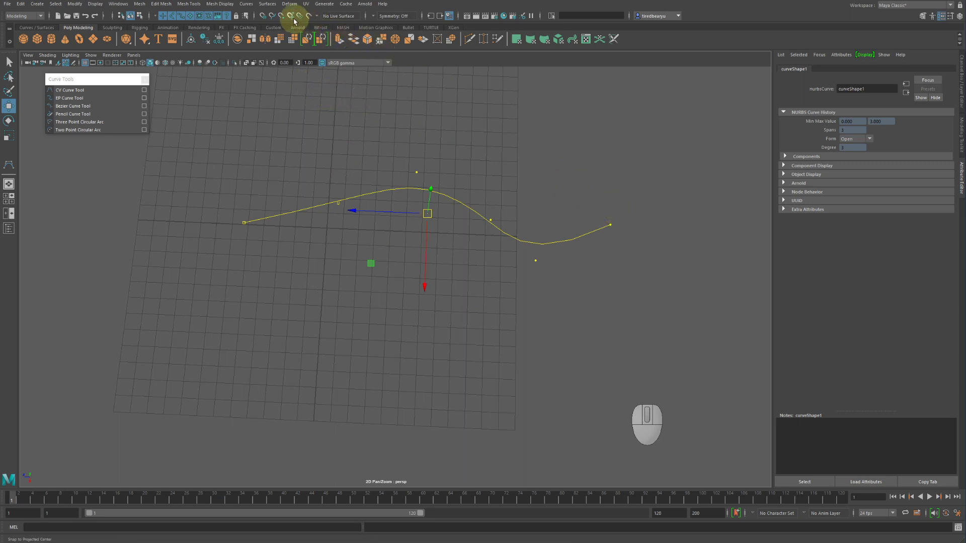
- Turn on permanent grid snapping and move the selected control vertices together along the X axis
left_click(263, 15)
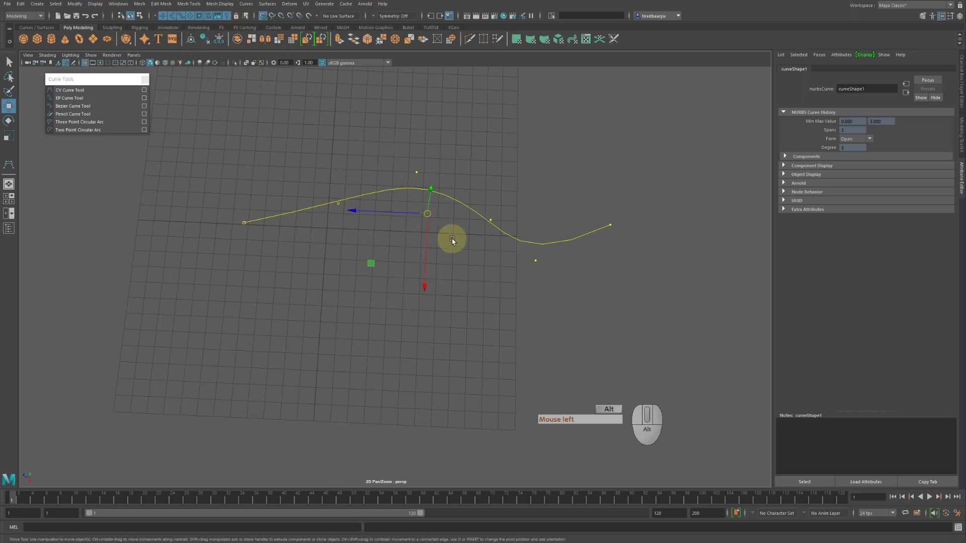
left_click_drag(453, 237, 473, 227, "alt")
right_click_drag(473, 228, 503, 217, "alt")
left_click_drag(503, 217, 518, 222, "alt")
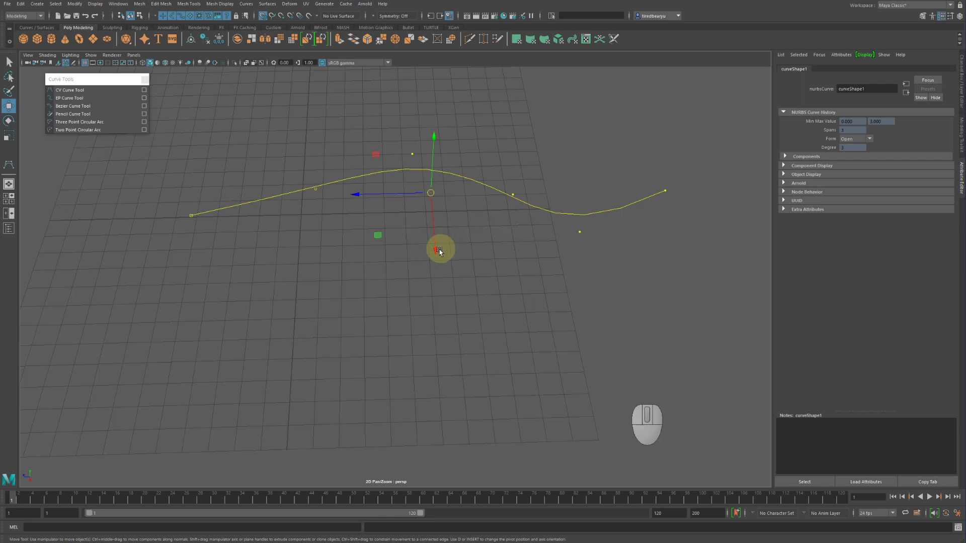
left_click_drag(434, 252, 464, 229)
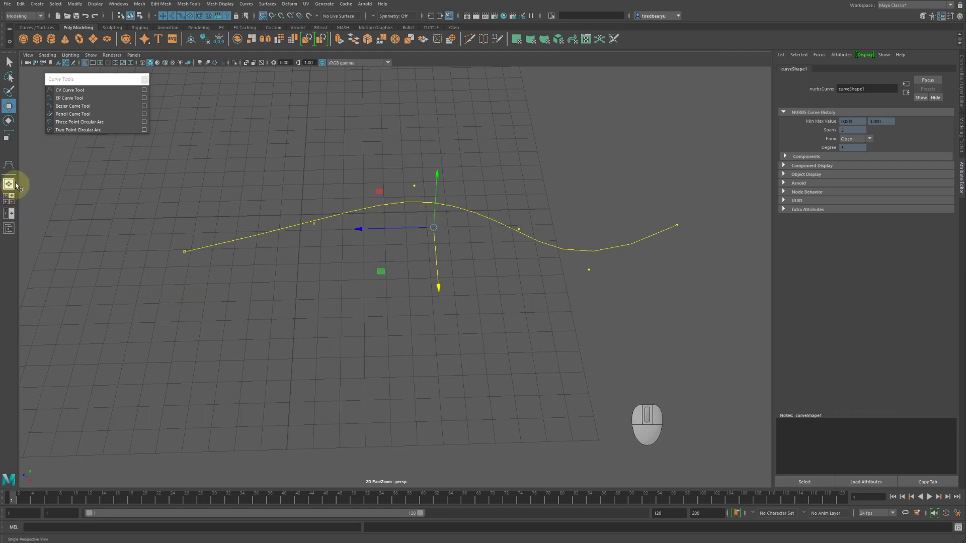
- Disable Retain component spacing in the Move tool settings and move the vertices along X so they align on one grid line
double_click(10, 107)
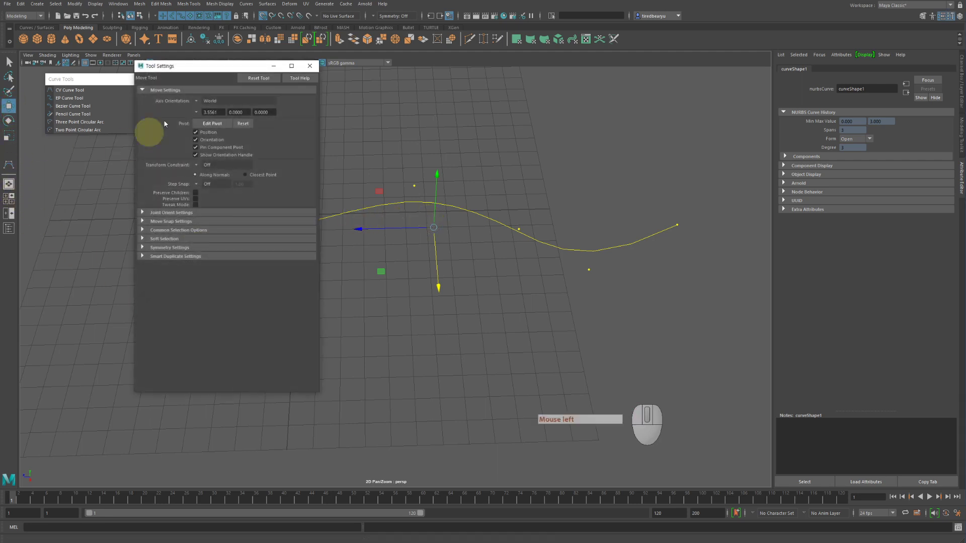
left_click_drag(185, 71, 80, 56)
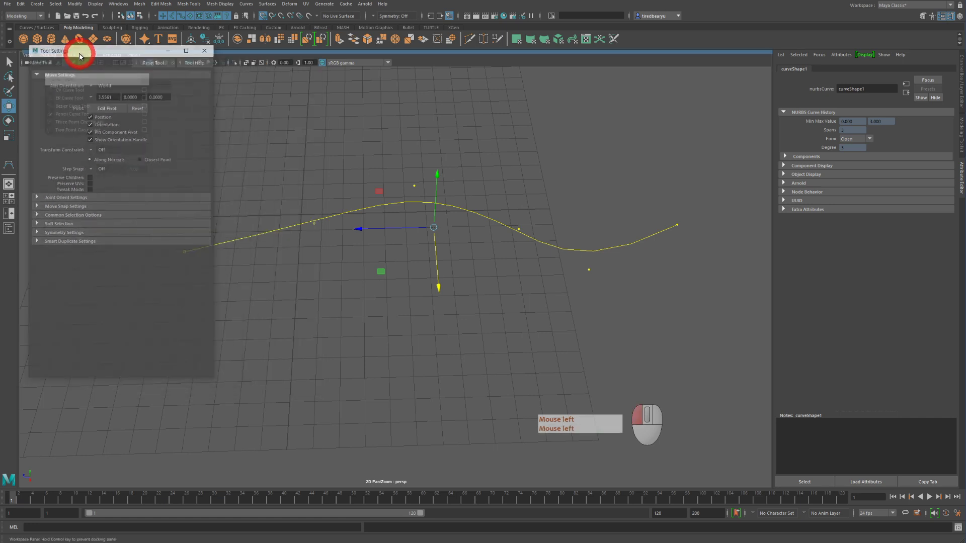
left_click(63, 207)
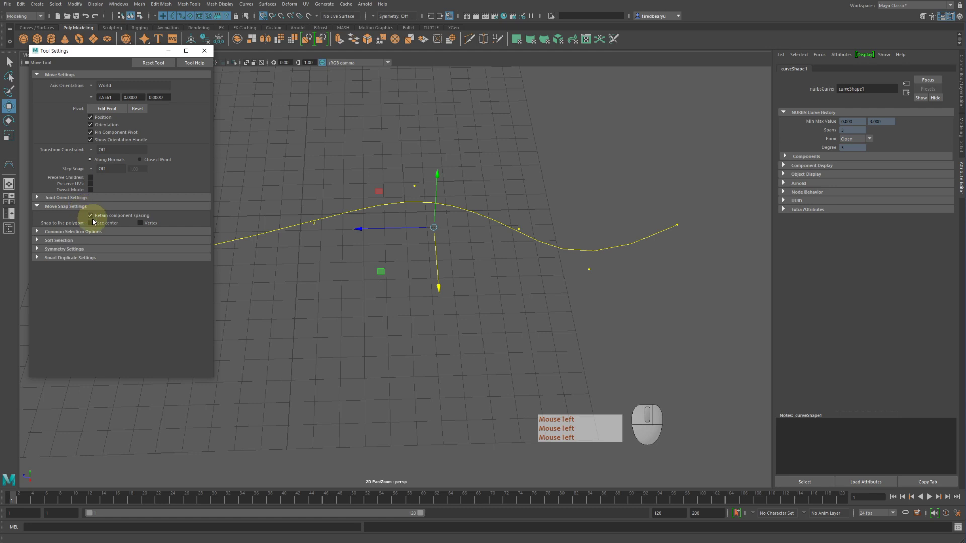
left_click(132, 216)
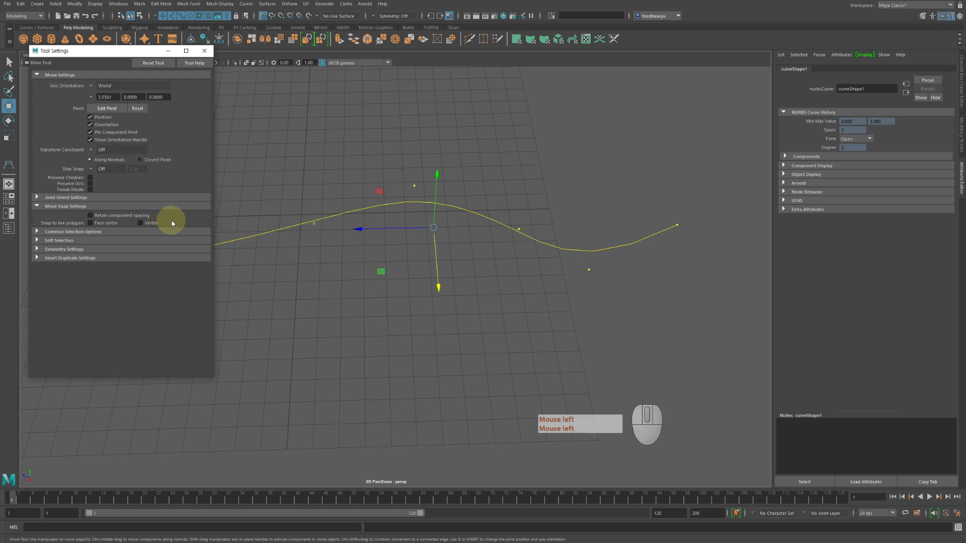
left_click_drag(438, 284, 426, 157)
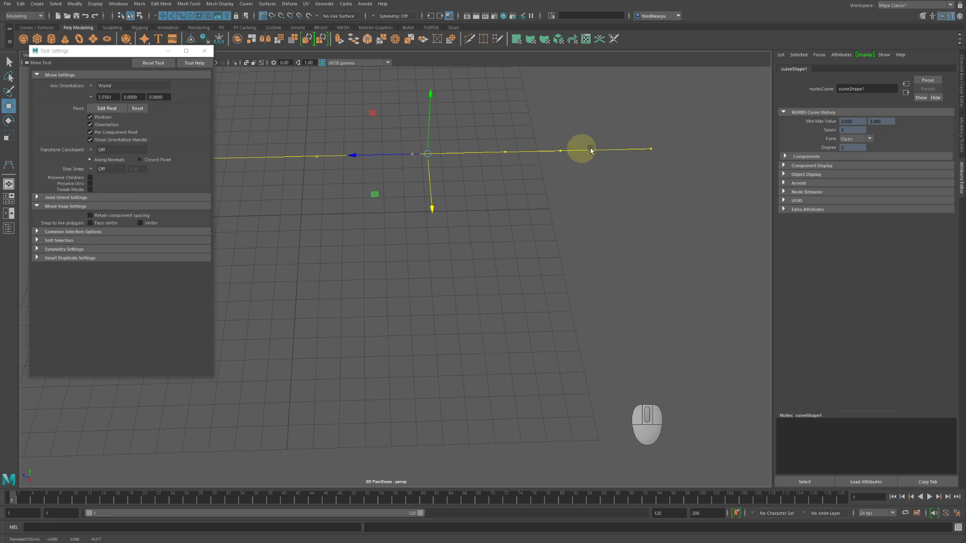
- Move the aligned vertices along the X axis back toward the middle of the grid
scroll(569, 168, "down", 5)
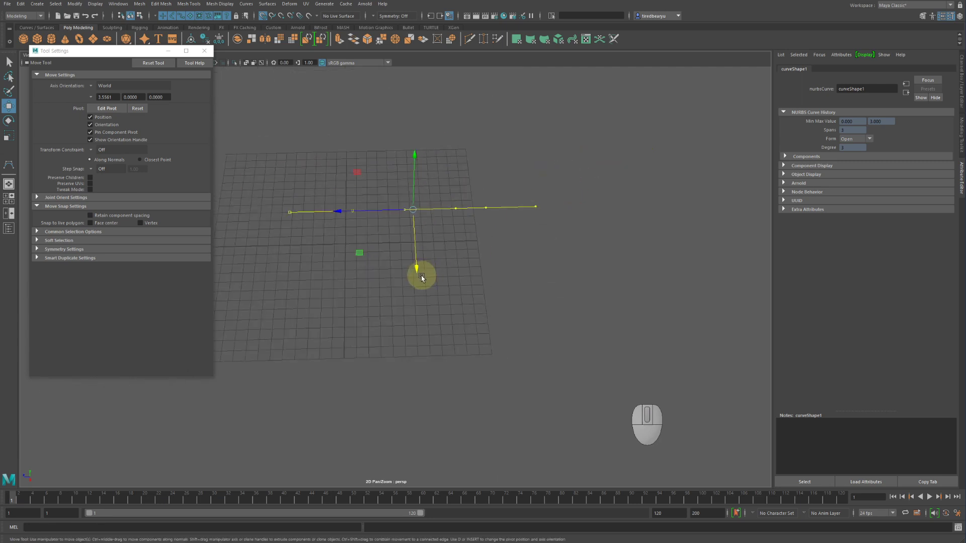
left_click_drag(414, 260, 445, 218)
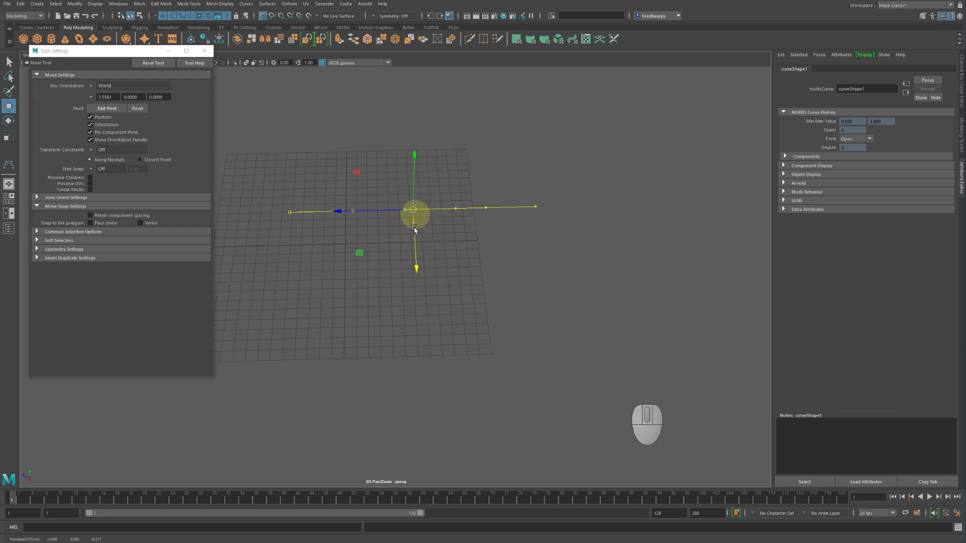
left_click_drag(413, 266, 443, 244)
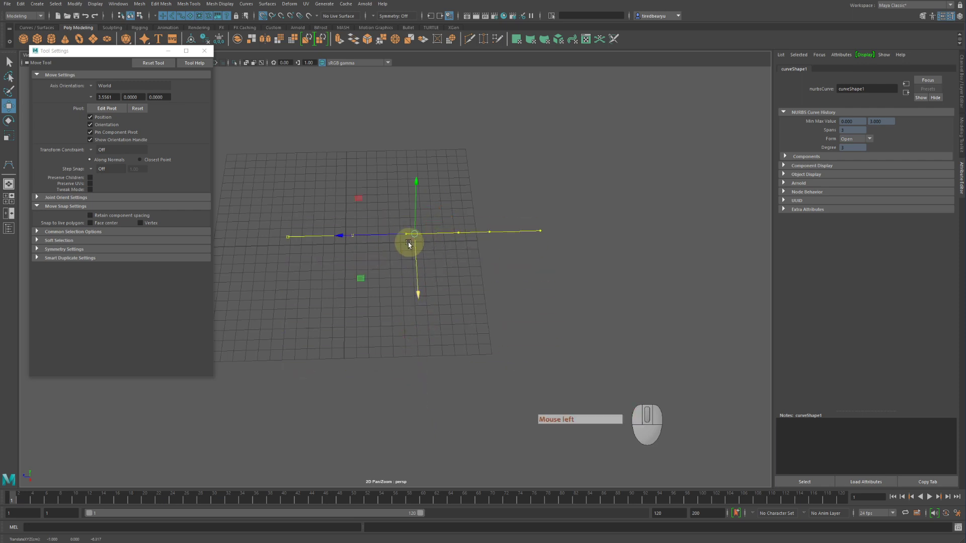
- Snap the aligned vertices along the Z axis onto a single grid line, and try to undo the move
left_click_drag(346, 236, 439, 241)
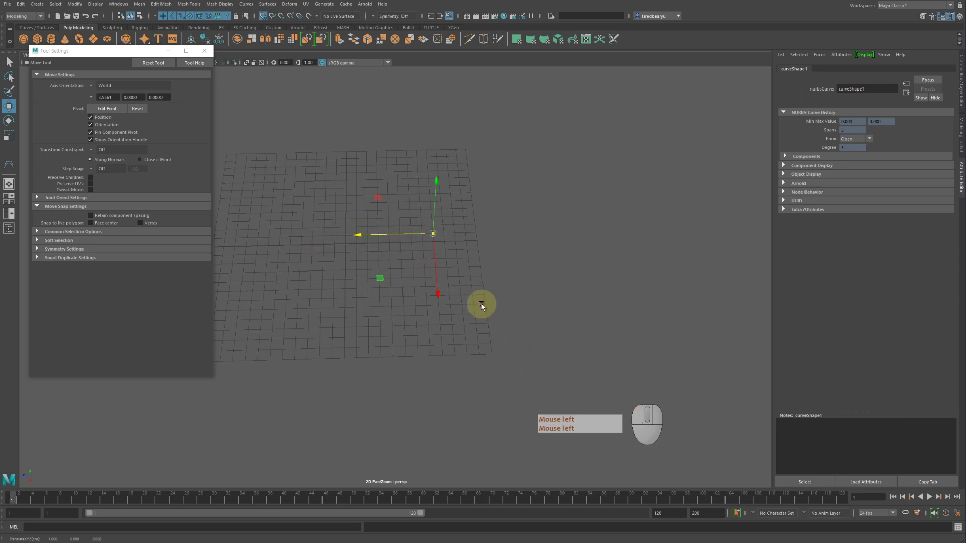
key("z")
key("z")
right_click(554, 272)
key("z")
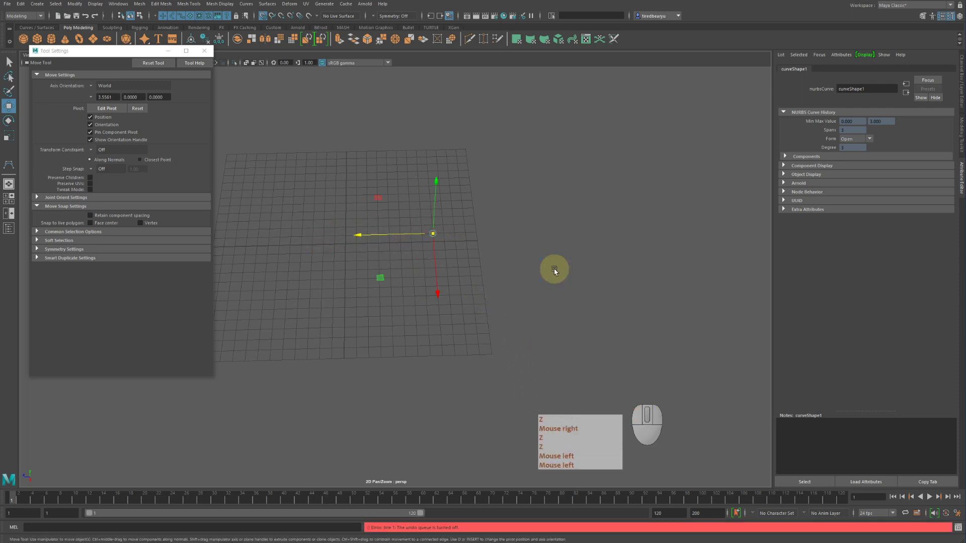
key("z")
key("z")
key("z")
key("z")
left_click_drag(539, 281, 512, 279, "alt")
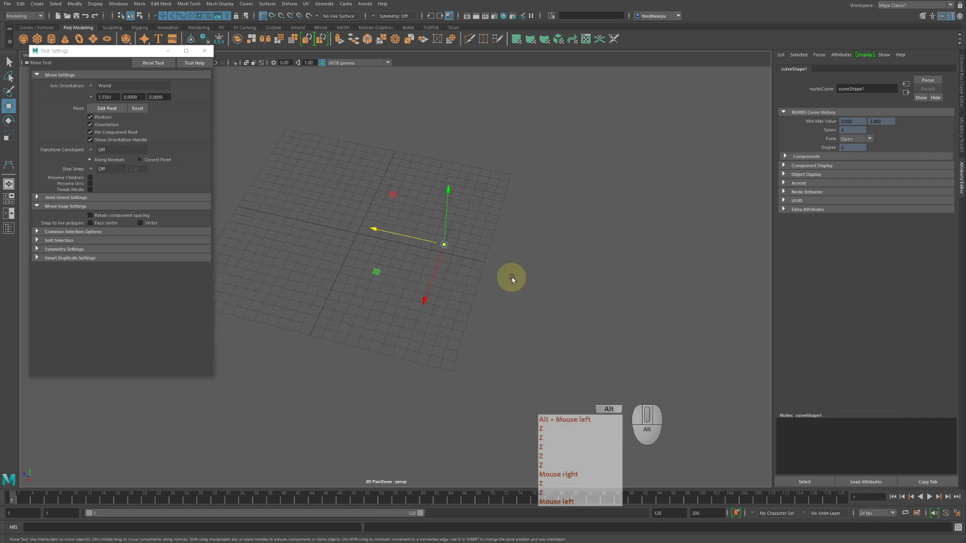
- Reselect the vertices collapsed into a single point and delete them
key("w")
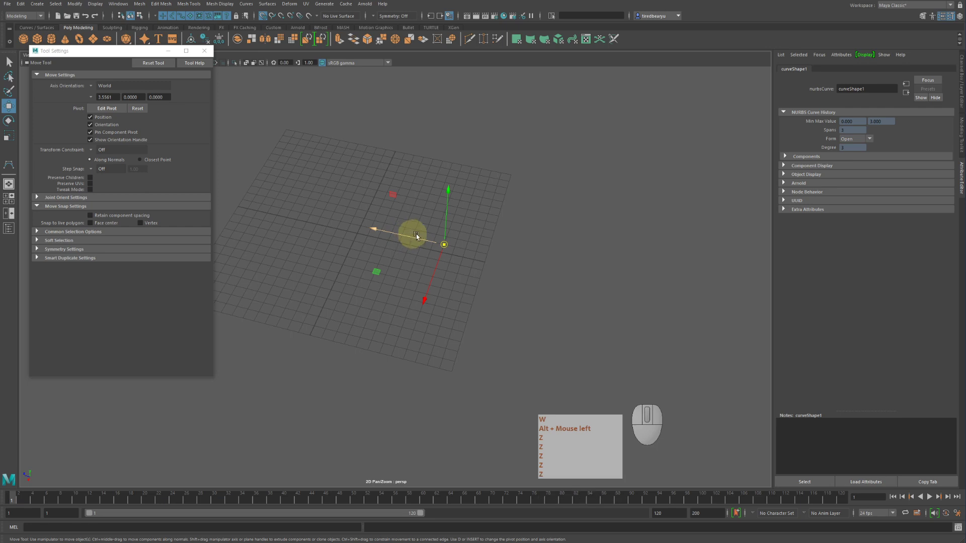
left_click(548, 257)
left_click_drag(389, 225, 533, 277)
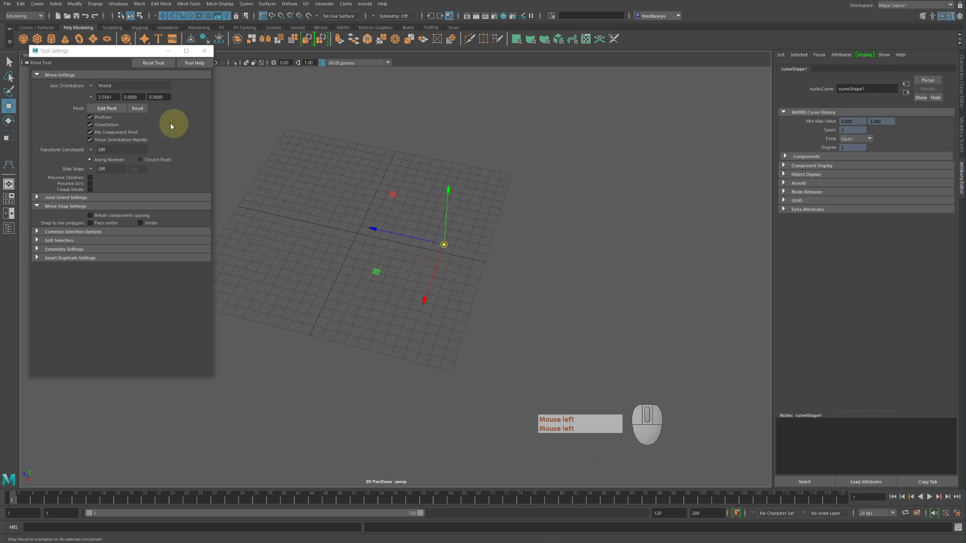
key("Delete")
- Start a cubic CV curve near the grid's centre and place six points that bend around beyond the grid's edge
left_click_drag(75, 54, 73, 163)
left_click(71, 90)
left_click(343, 238)
left_click(473, 261)
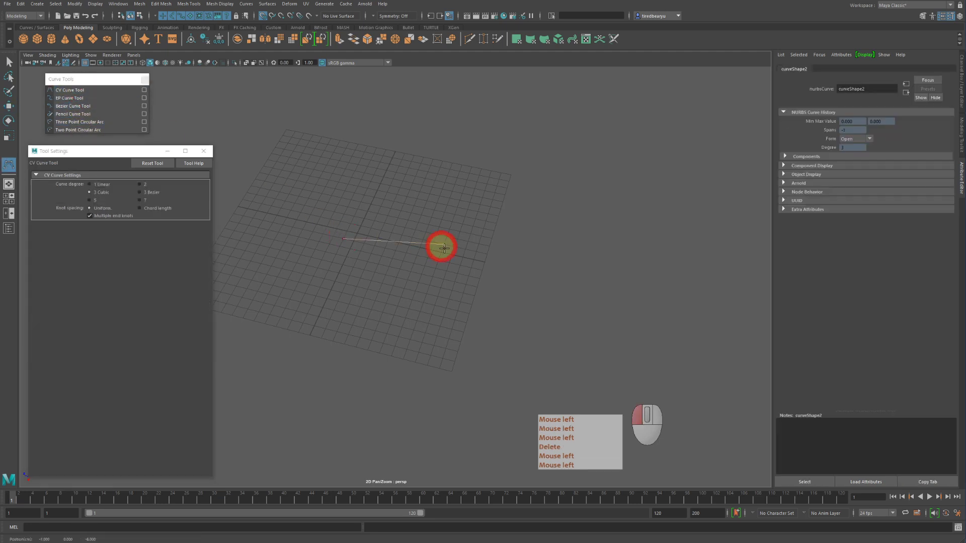
left_click(534, 300)
left_click(599, 280)
left_click(596, 231)
left_click(526, 179)
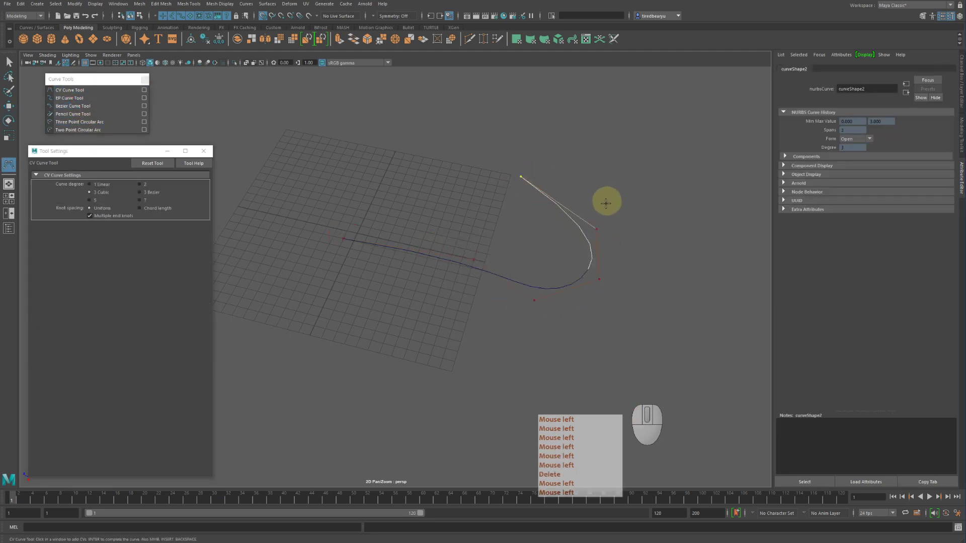
- Remove the last two curve points, add an end point farther outside the grid, and finish the curve
key("BackSpace")
key("BackSpace")
left_click(675, 321)
key("Return")
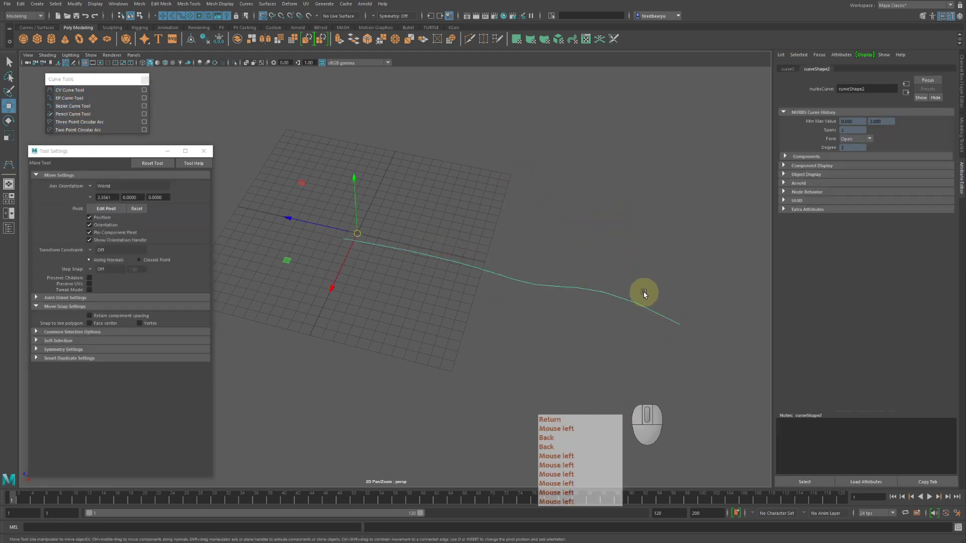
- Turn off grid snapping and select all control vertices of the new curve
right_click_drag(644, 291, 629, 288, "alt")
left_click_drag(629, 287, 613, 280, "alt")
key("w")
left_click(263, 15)
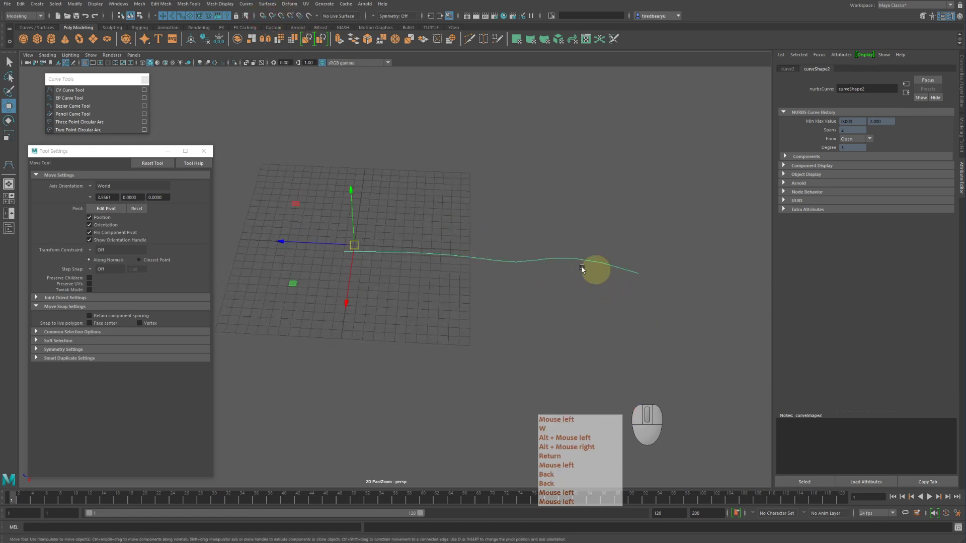
right_click(537, 185)
right_click_drag(536, 185, 490, 185)
left_click_drag(269, 162, 654, 305)
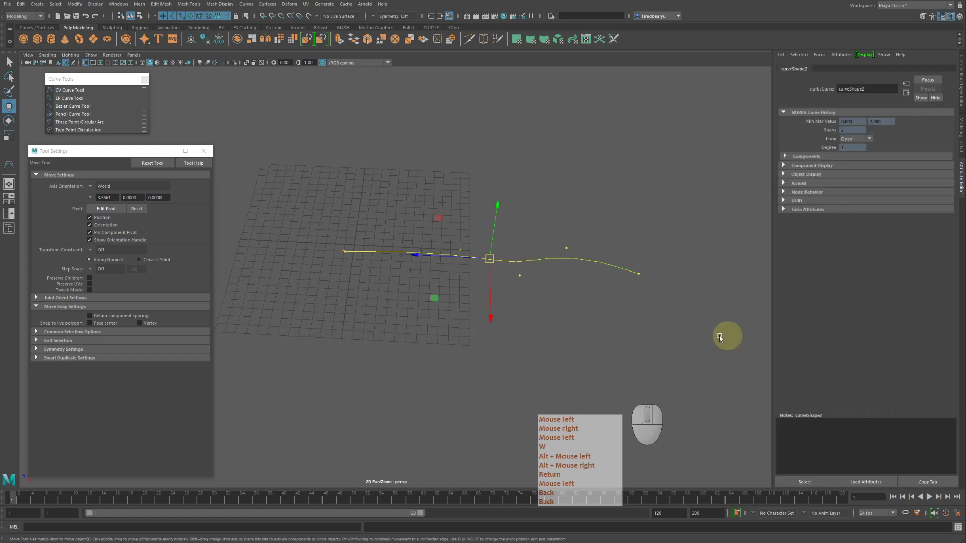
- Scale the selected control vertices flat along the X axis to straighten the curve into a line
key("r")
left_click_drag(498, 327, 487, 327, "alt")
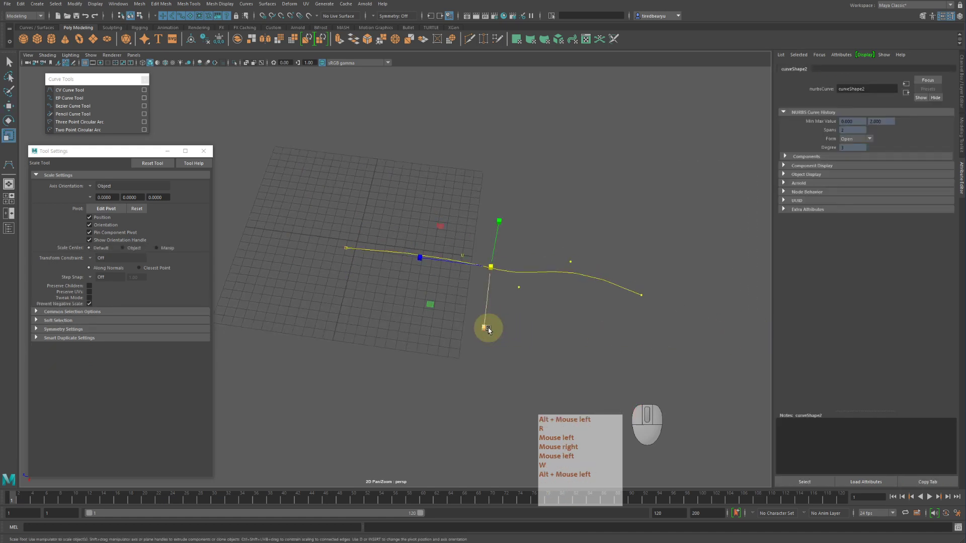
left_click(486, 327)
middle_click_drag(497, 315, 493, 359)
middle_click_drag(494, 359, 532, 316)
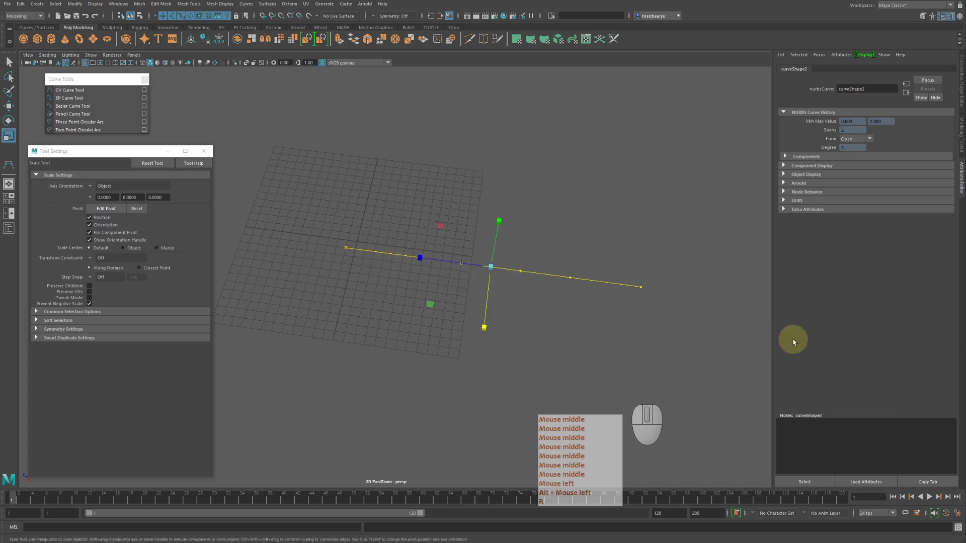
left_click_drag(655, 271, 625, 244, "alt")
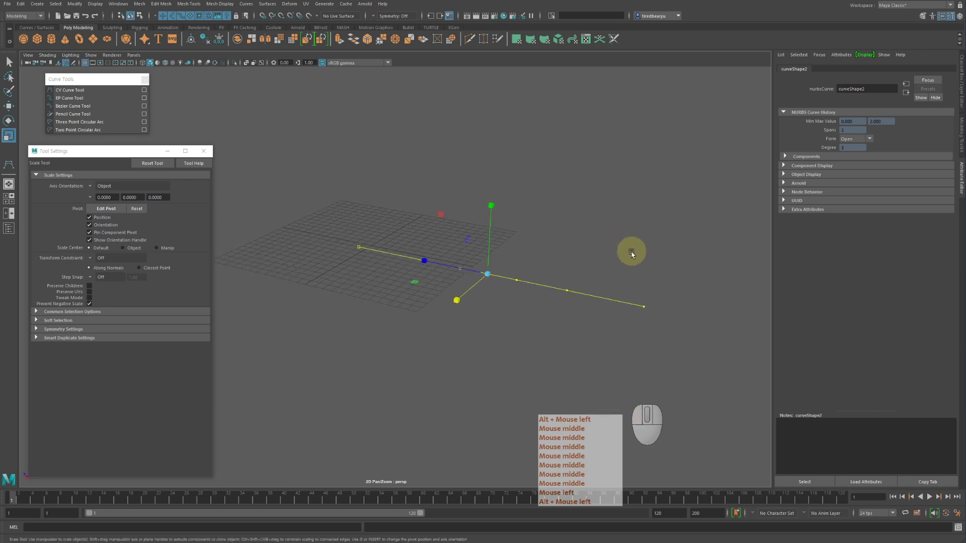